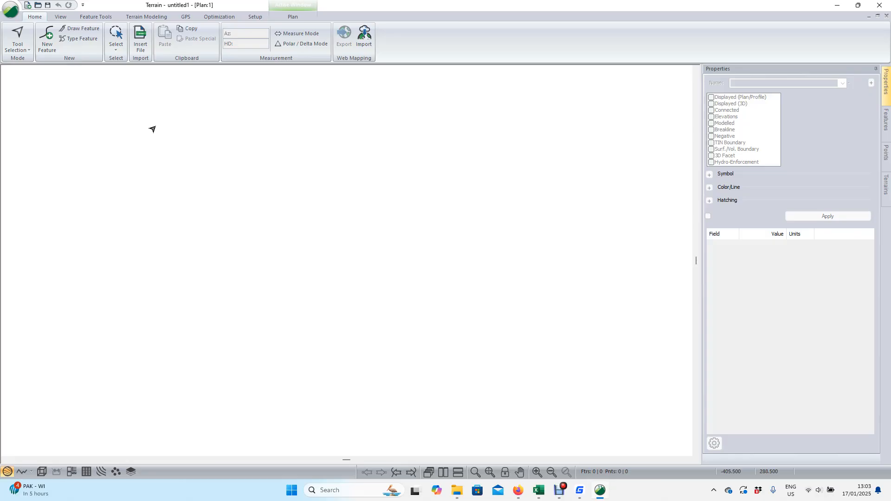
Insert SurvX topo data Terrain3D.csv from C:\Data\Downloads\Softree, choosing the ASCII text (#,y,x,z,code) format.
{"action": "left_click", "coordinate": [10, 12]}
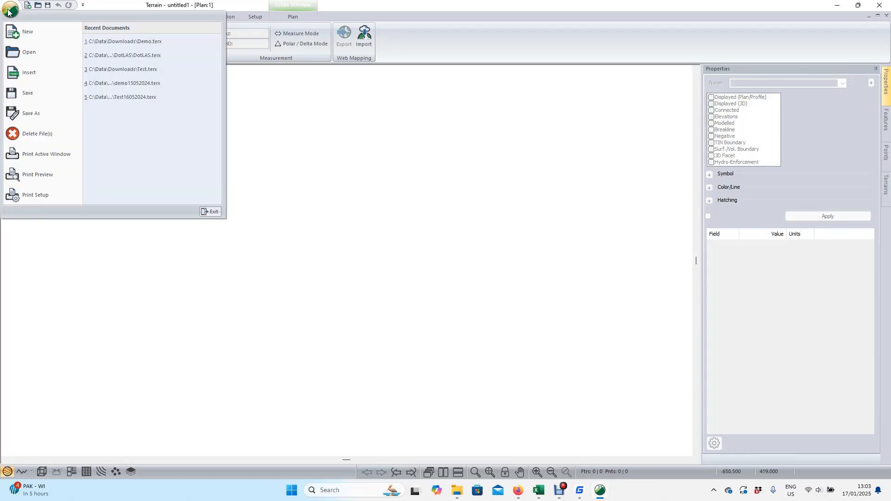
{"action": "left_click", "coordinate": [37, 70]}
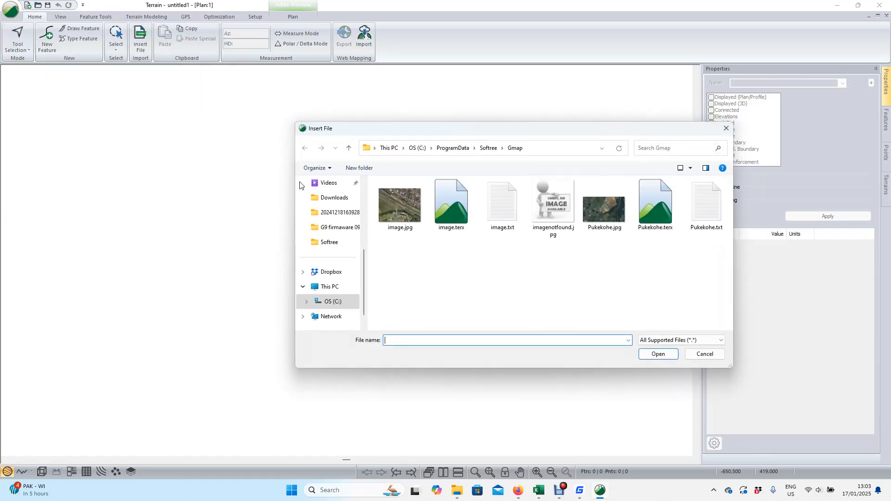
{"action": "left_click", "coordinate": [327, 302]}
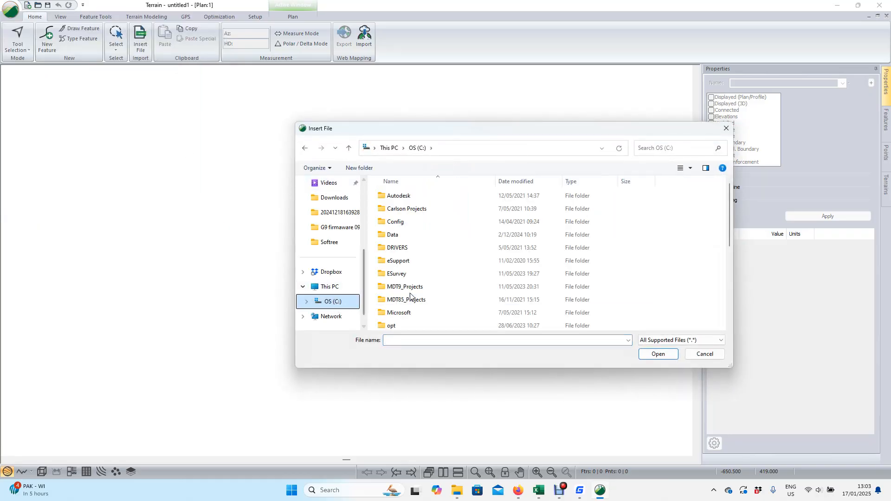
{"action": "double_click", "coordinate": [404, 237]}
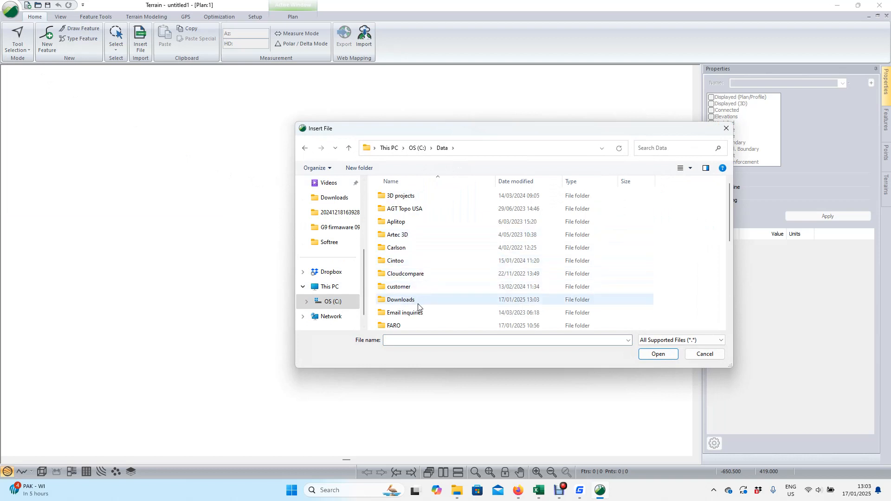
{"action": "left_click", "coordinate": [421, 302]}
{"action": "double_click", "coordinate": [421, 304]}
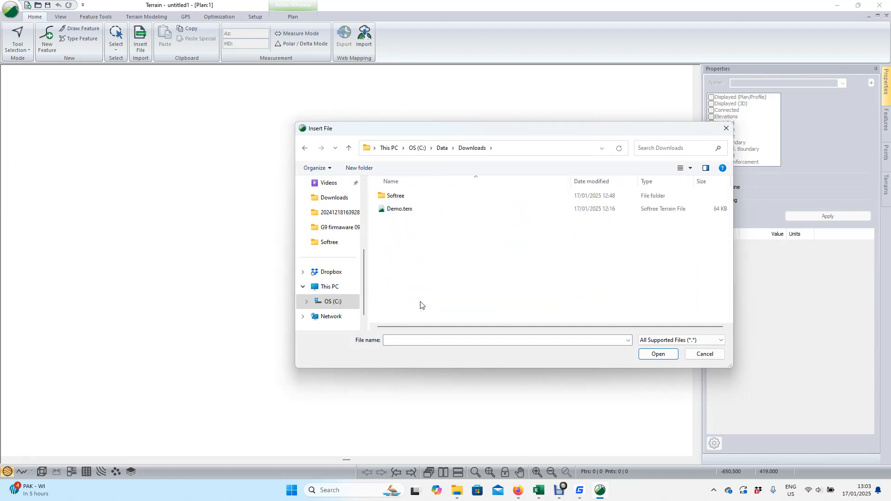
{"action": "double_click", "coordinate": [405, 197]}
{"action": "left_click", "coordinate": [407, 211]}
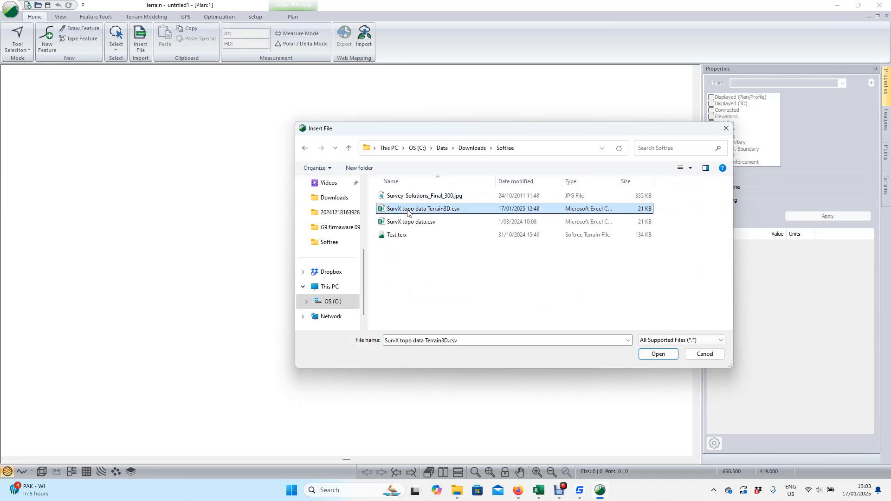
{"action": "left_click", "coordinate": [657, 355]}
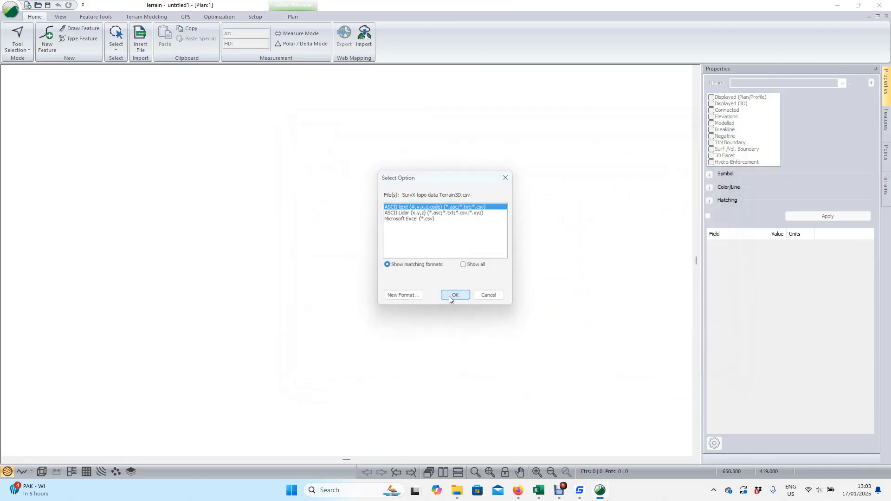
{"action": "left_click", "coordinate": [448, 296]}
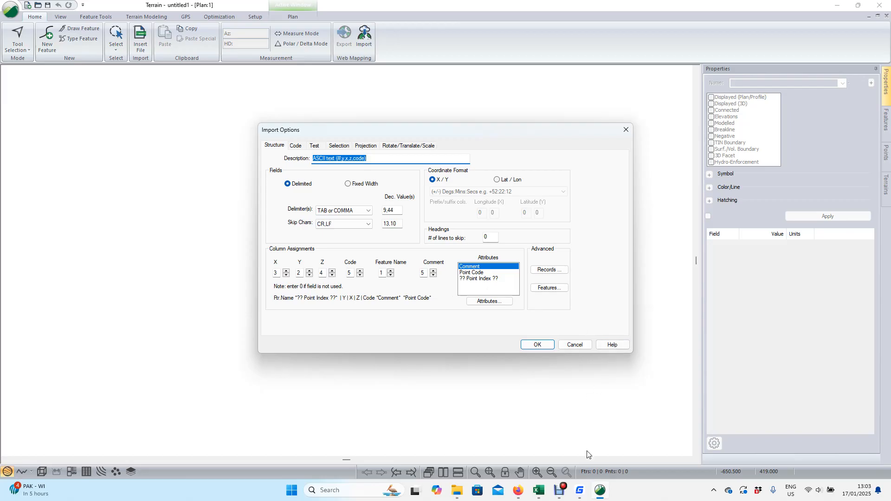
Switch to Excel to check the column order of SurvX topo data.csv against the import column assignments.
{"action": "left_click", "coordinate": [540, 494]}
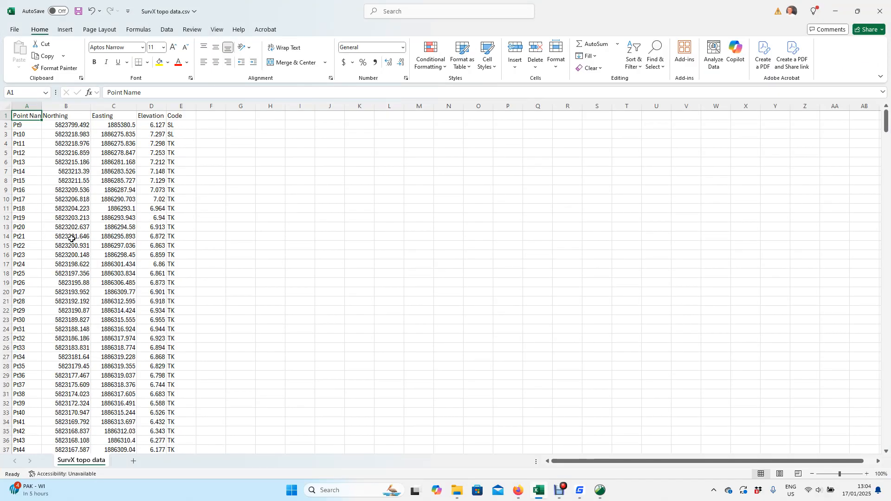
{"action": "left_click", "coordinate": [839, 13]}
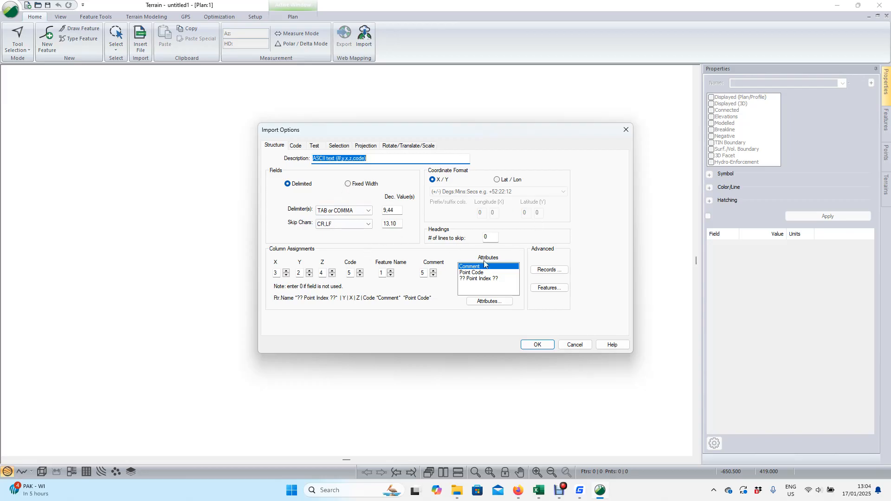
Review the import properties of codes BB, CH and CL, and import the survey points without coordinate conversion.
{"action": "left_click", "coordinate": [296, 145]}
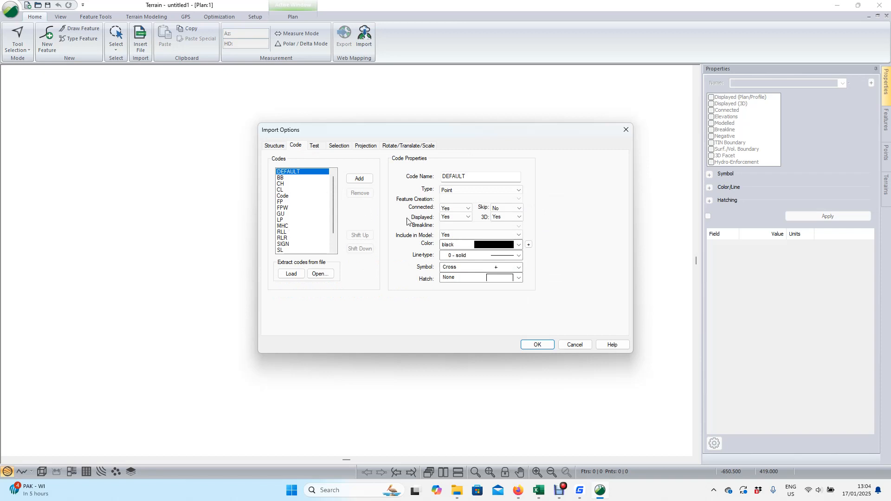
{"action": "left_click", "coordinate": [280, 180]}
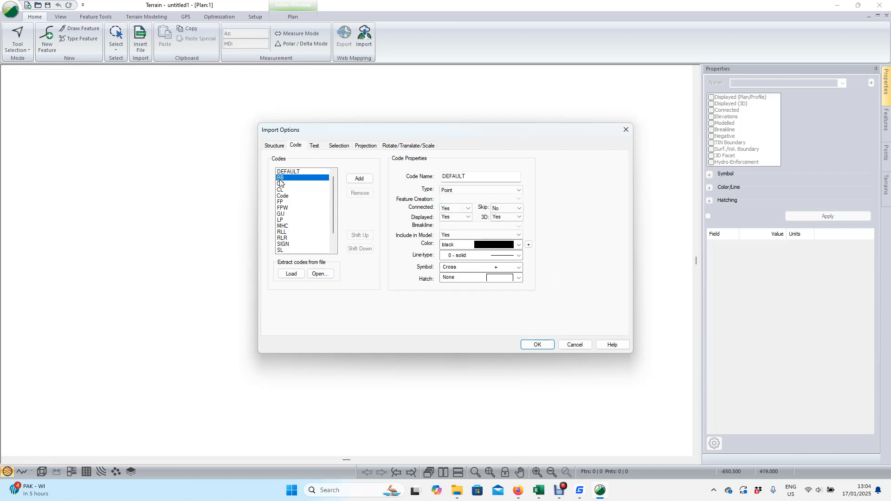
{"action": "left_click", "coordinate": [282, 185]}
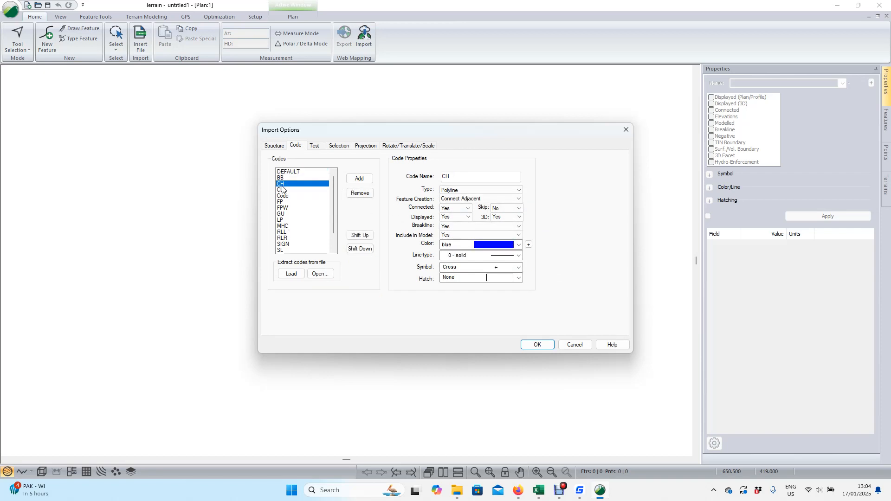
{"action": "left_click", "coordinate": [282, 190]}
{"action": "left_click", "coordinate": [549, 346]}
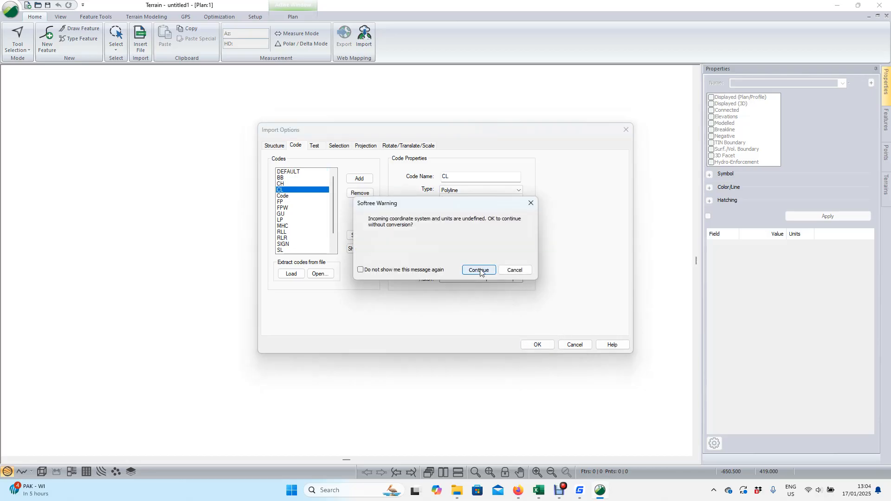
{"action": "left_click", "coordinate": [480, 271]}
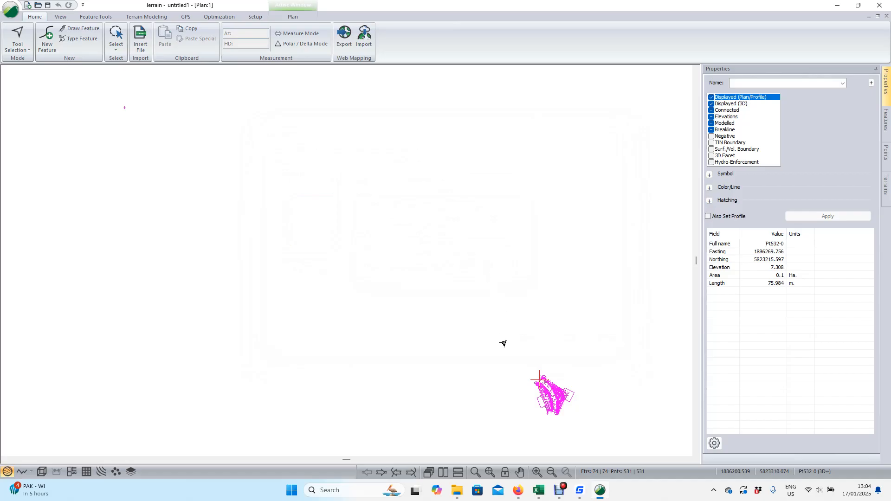
Examine the imported survey points and linework in plan, and compare them with the point codes in the Excel CSV.
{"action": "left_click_drag", "start_coordinate": [499, 346], "coordinate": [473, 321]}
{"action": "middle_click_drag", "start_coordinate": [472, 324], "coordinate": [301, 155]}
{"action": "scroll", "coordinate": [398, 247], "scroll_direction": "up", "scroll_amount": 5}
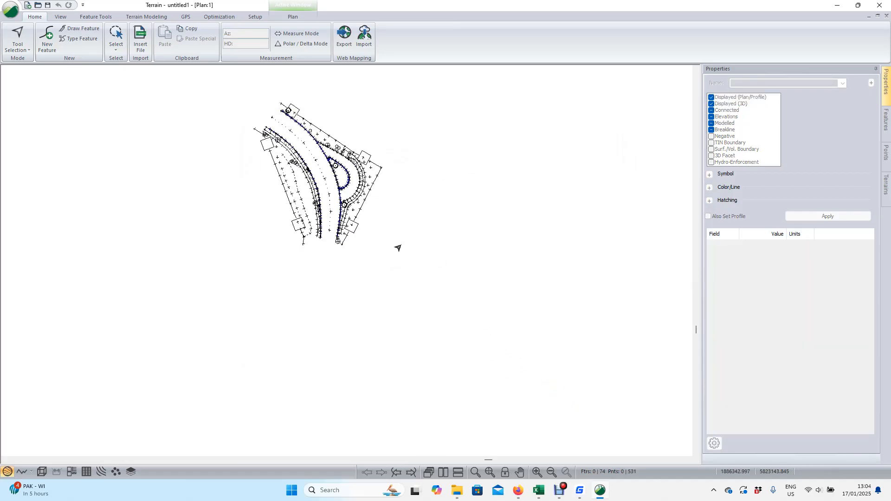
{"action": "scroll", "coordinate": [408, 255], "scroll_direction": "up", "scroll_amount": 3}
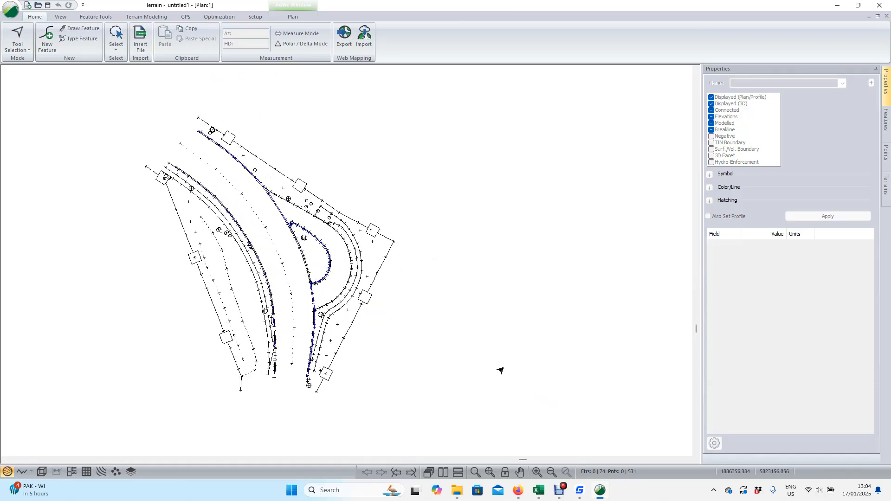
{"action": "left_click", "coordinate": [538, 492]}
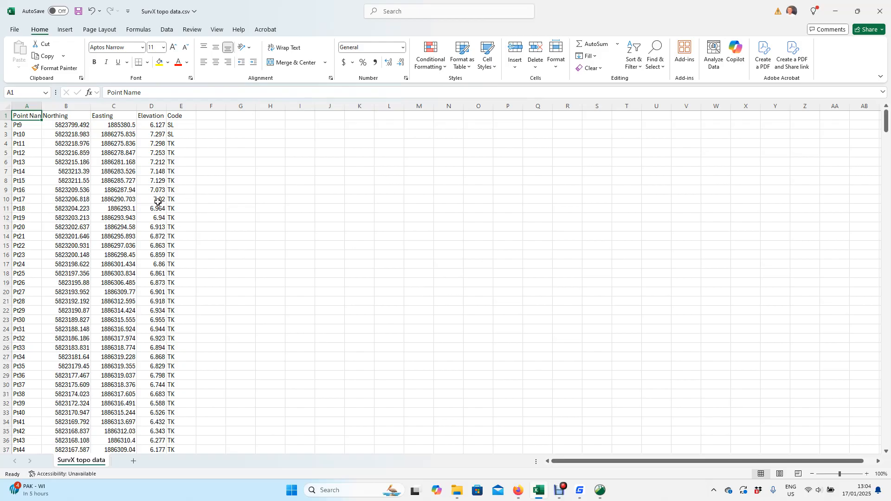
{"action": "left_click", "coordinate": [834, 12]}
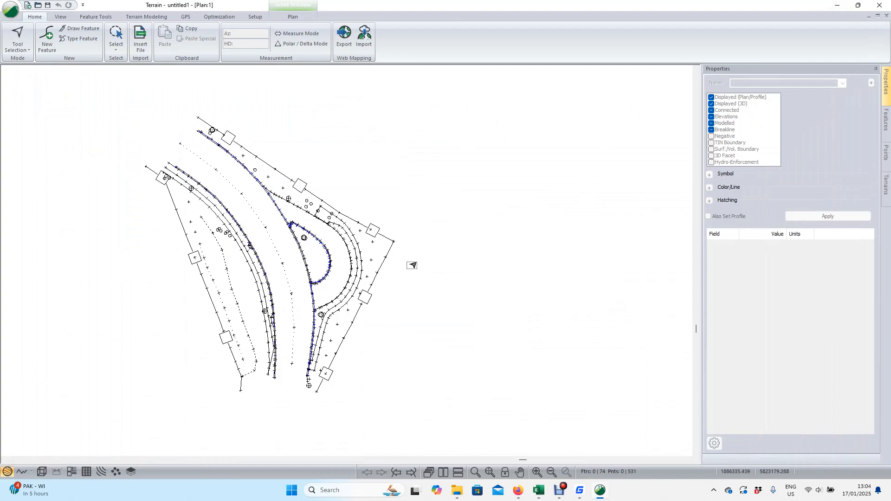
{"action": "right_click", "coordinate": [417, 276]}
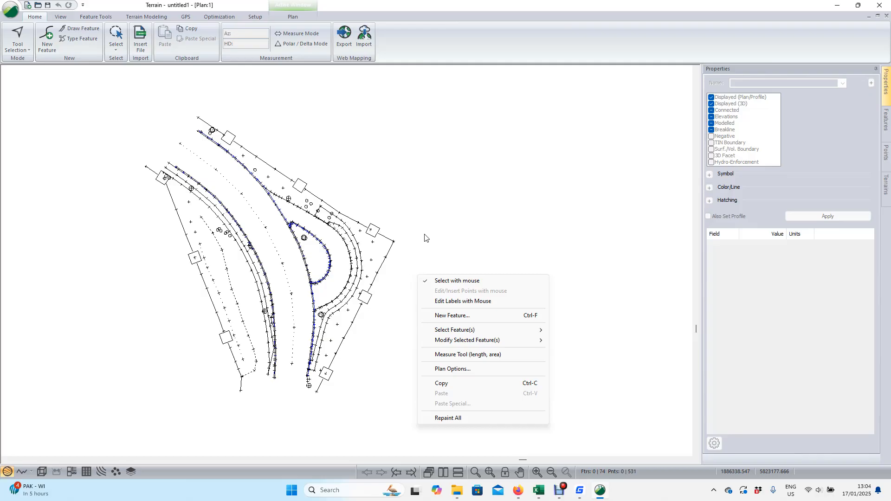
{"action": "left_click", "coordinate": [429, 217]}
{"action": "scroll", "coordinate": [411, 229], "scroll_direction": "up", "scroll_amount": 1}
{"action": "scroll", "coordinate": [411, 228], "scroll_direction": "up", "scroll_amount": 2}
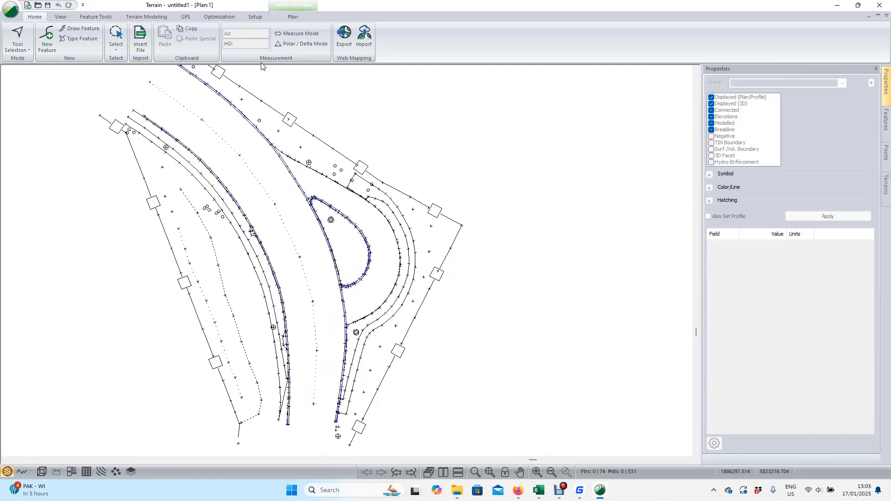
Generate the TIN with major contours at an interval of 1 plus unlabelled minor contours, accepting the crossing breaklines.
{"action": "left_click", "coordinate": [146, 17]}
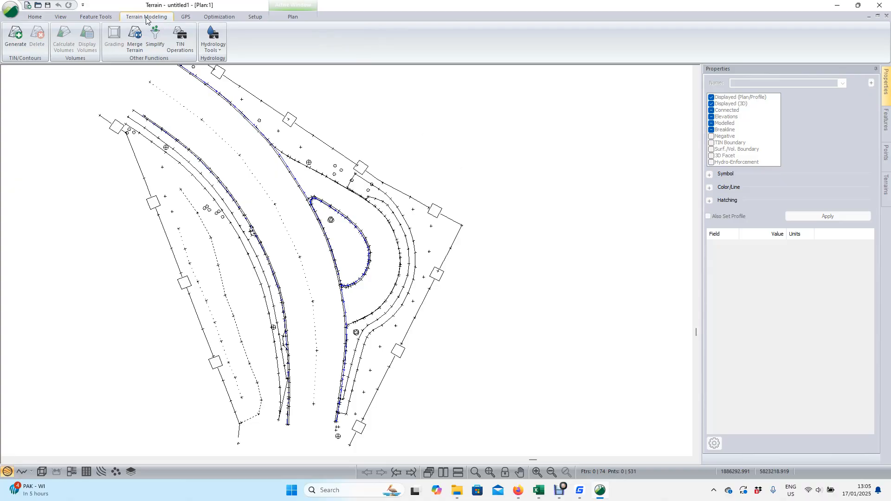
{"action": "left_click", "coordinate": [15, 36]}
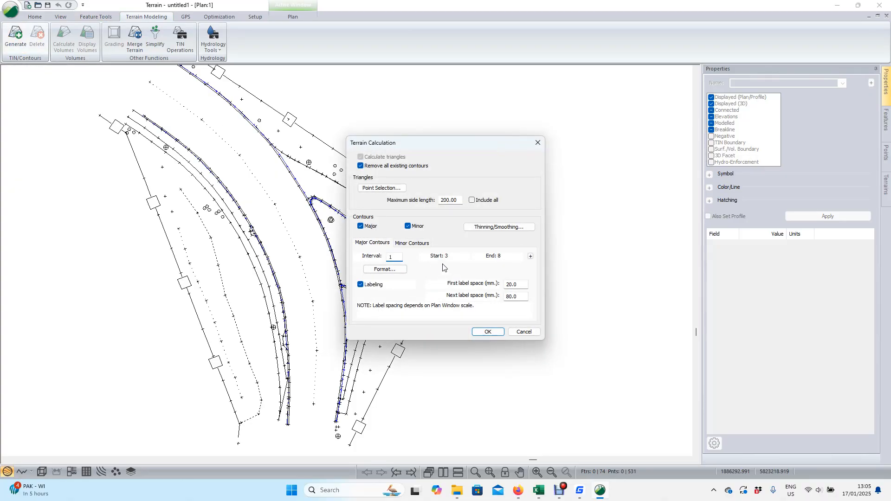
{"action": "left_click", "coordinate": [412, 244]}
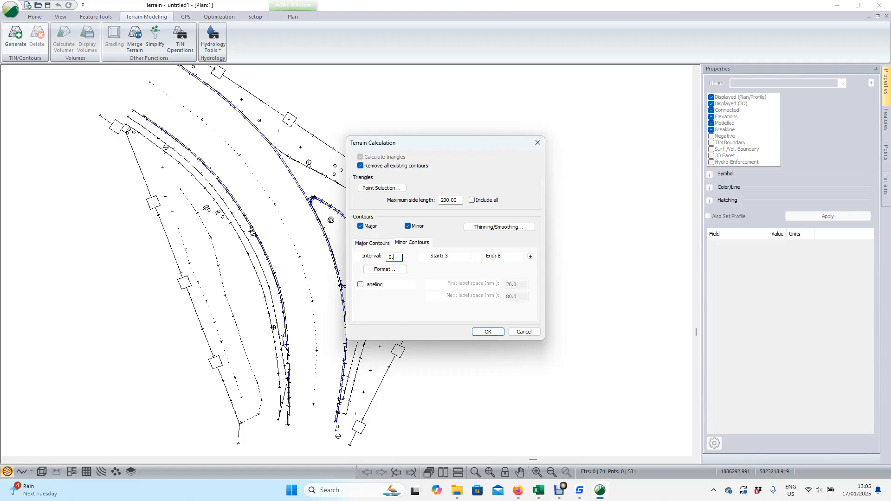
{"action": "left_click", "coordinate": [487, 332]}
{"action": "left_click", "coordinate": [487, 274]}
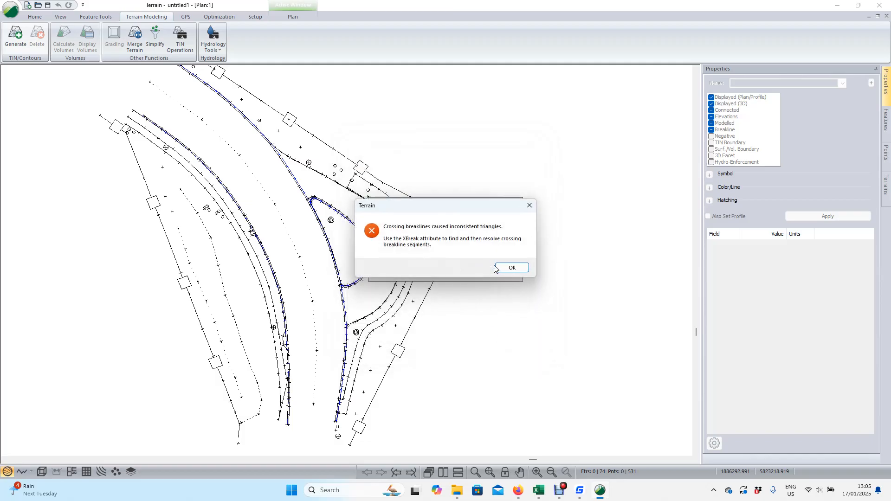
{"action": "left_click", "coordinate": [506, 269]}
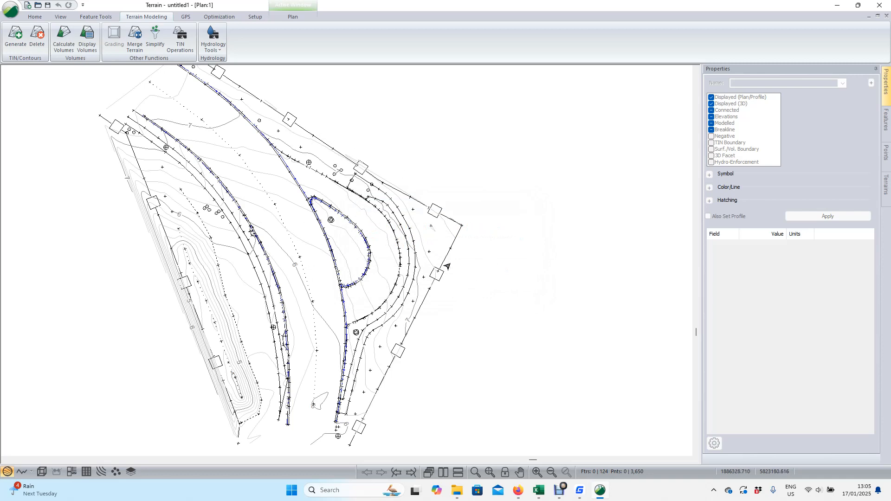
Open a new 3D window of the terrain and tile it vertically beside the plan window.
{"action": "scroll", "coordinate": [448, 270], "scroll_direction": "up", "scroll_amount": 1}
{"action": "middle_click_drag", "start_coordinate": [448, 270], "coordinate": [480, 319]}
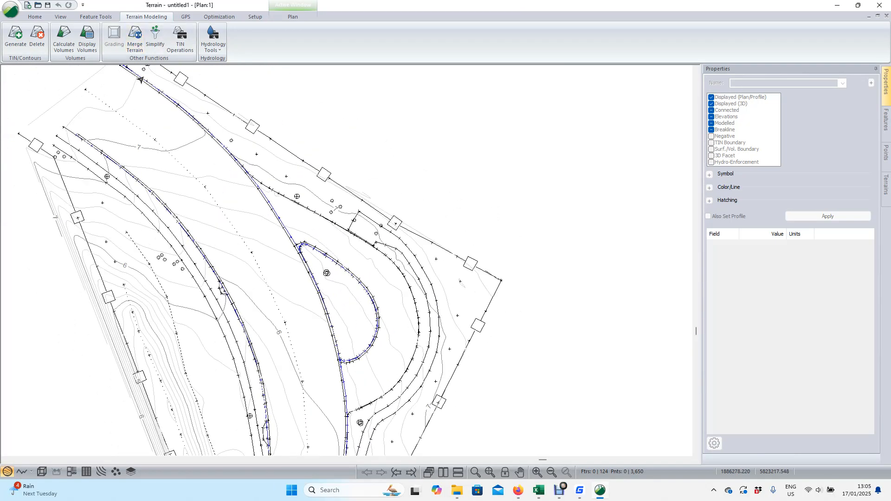
{"action": "left_click", "coordinate": [62, 16]}
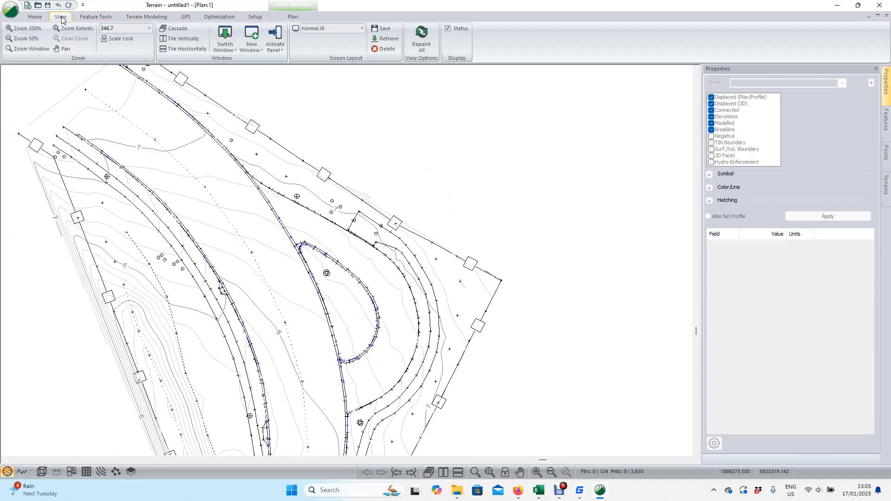
{"action": "left_click", "coordinate": [251, 38]}
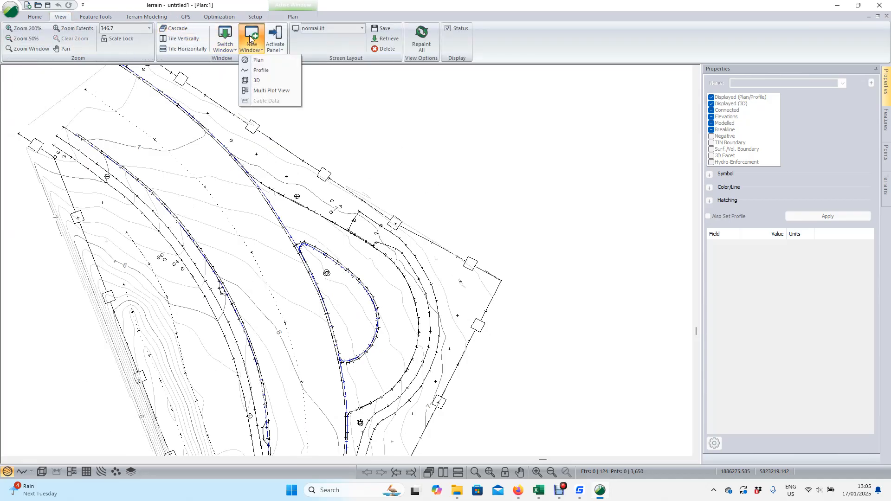
{"action": "left_click", "coordinate": [274, 81]}
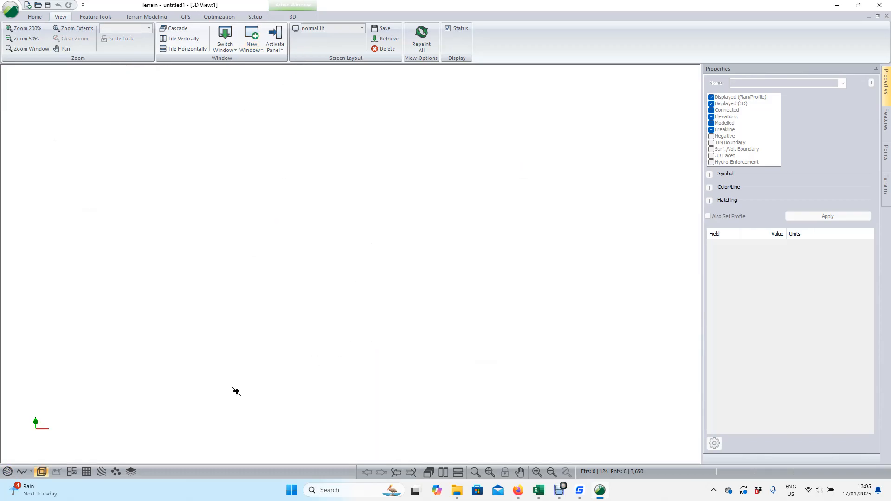
{"action": "left_click", "coordinate": [183, 38]}
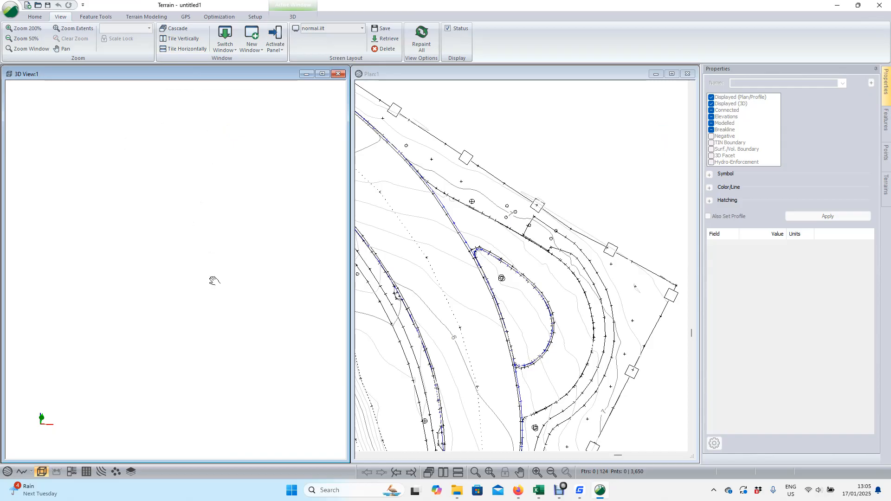
Examine the terrain surface and its contours in the 3D window and compare it with the full survey in plan.
{"action": "middle_click_drag", "start_coordinate": [185, 263], "coordinate": [164, 253]}
{"action": "middle_click_drag", "start_coordinate": [218, 278], "coordinate": [185, 280]}
{"action": "scroll", "coordinate": [177, 282], "scroll_direction": "up", "scroll_amount": 8}
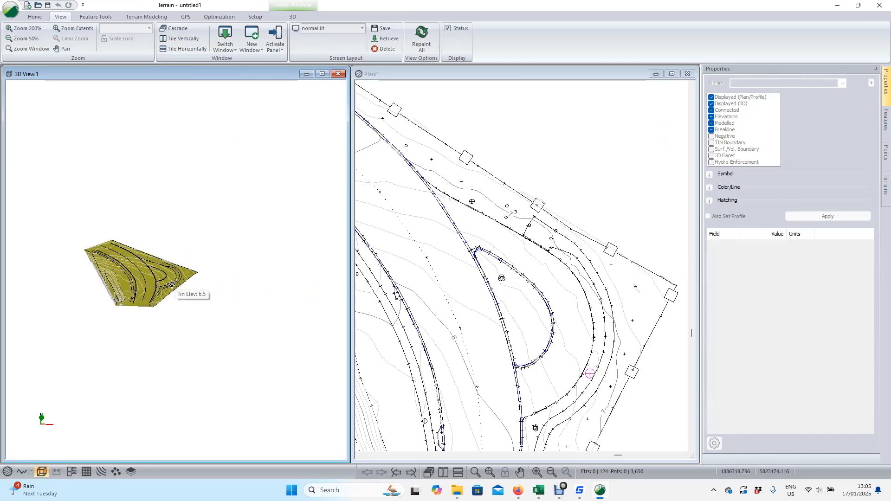
{"action": "scroll", "coordinate": [181, 282], "scroll_direction": "up", "scroll_amount": 8}
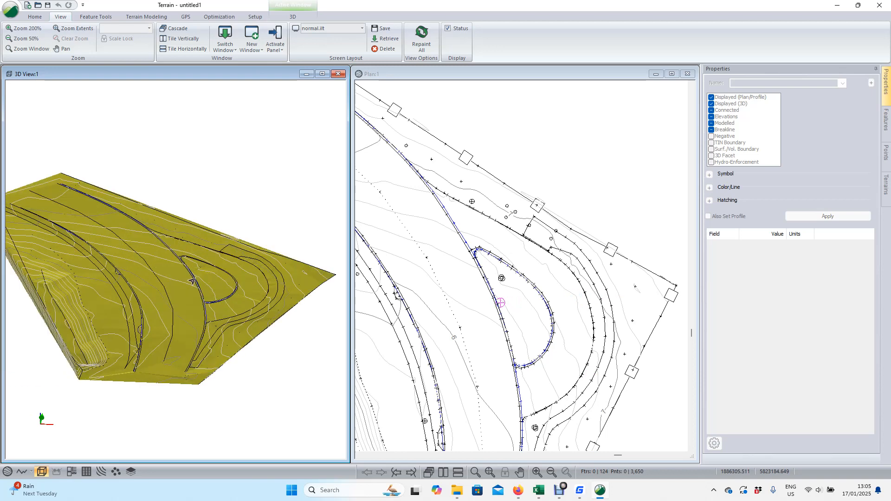
{"action": "scroll", "coordinate": [193, 278], "scroll_direction": "up", "scroll_amount": 1}
{"action": "mouse_move", "coordinate": [192, 278]}
{"action": "left_mouse_down"}
{"action": "mouse_move", "coordinate": [180, 299]}
{"action": "mouse_move", "coordinate": [220, 289]}
{"action": "mouse_move", "coordinate": [223, 225]}
{"action": "mouse_move", "coordinate": [222, 274]}
{"action": "mouse_move", "coordinate": [275, 306]}
{"action": "left_mouse_up"}
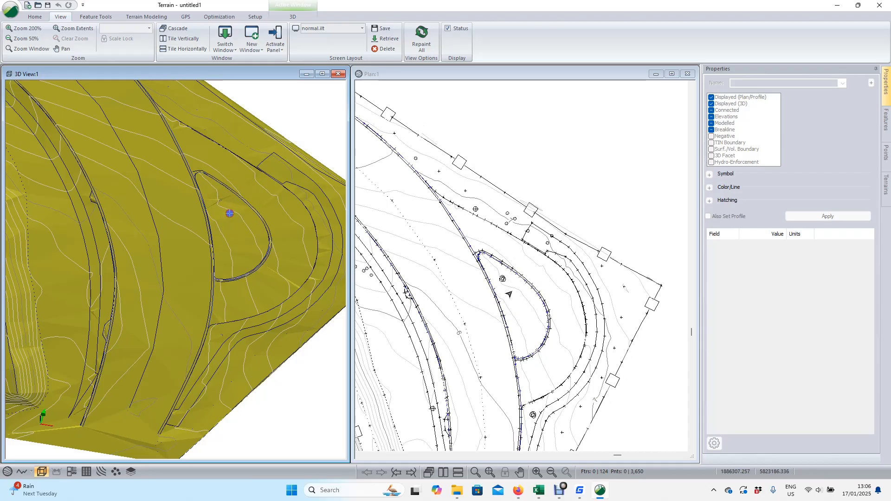
{"action": "scroll", "coordinate": [229, 214], "scroll_direction": "down", "scroll_amount": 4}
{"action": "middle_click_drag", "start_coordinate": [570, 330], "coordinate": [588, 309]}
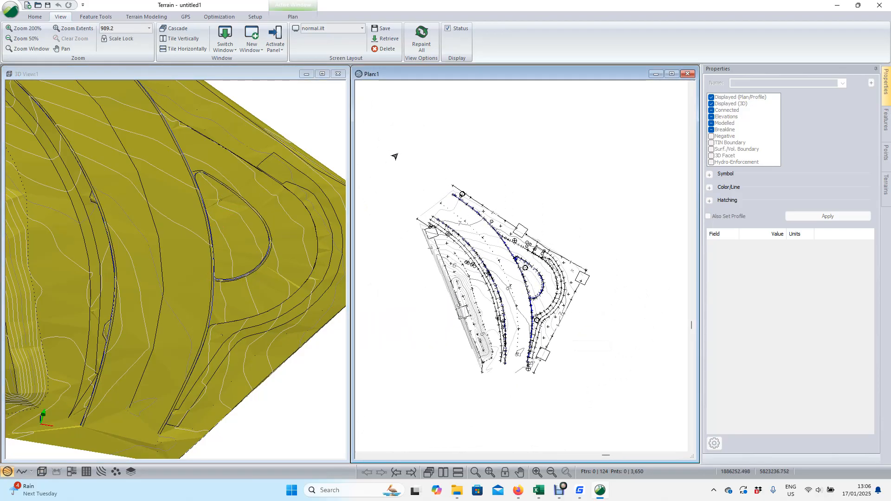
Load the NZGD2000 New Zealand Transverse Mercator coordinate system into the terrain module's projection setup from EPSG code 2193.
{"action": "left_click", "coordinate": [255, 16]}
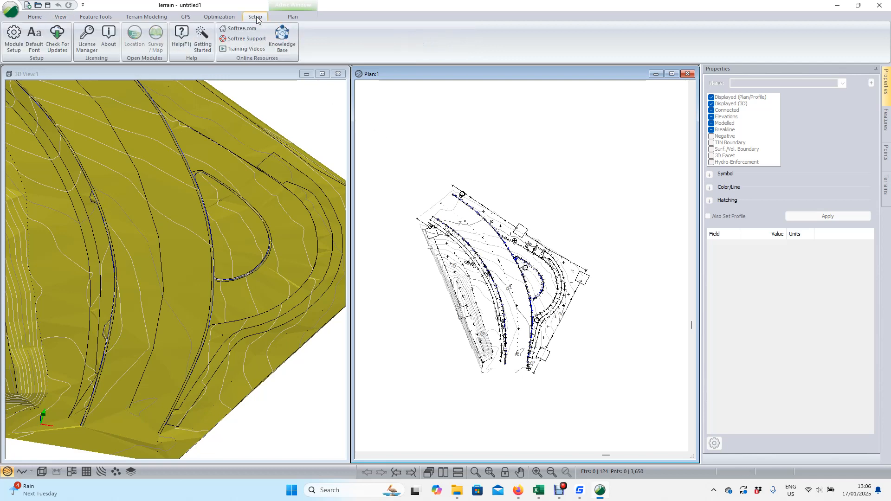
{"action": "left_click", "coordinate": [13, 37]}
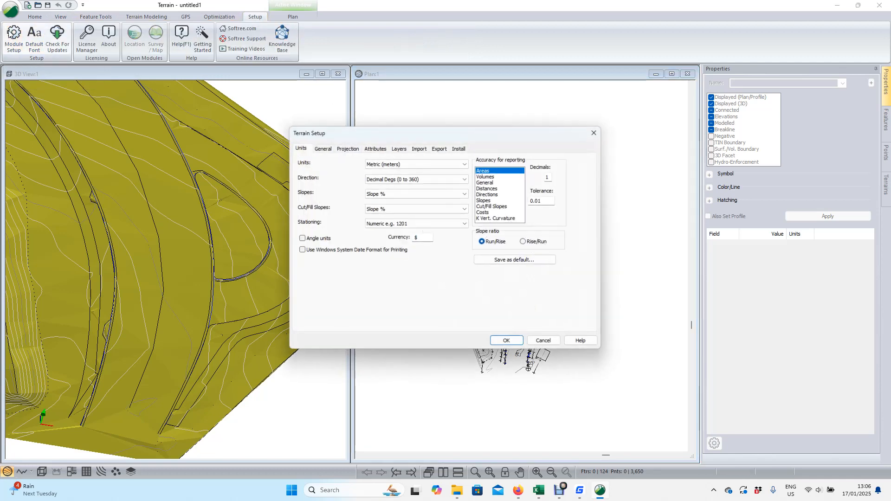
{"action": "left_click", "coordinate": [347, 147]}
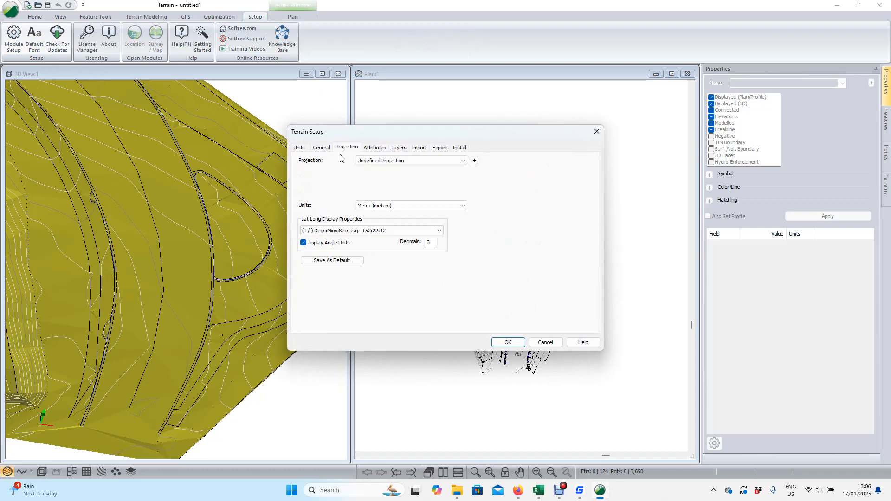
{"action": "left_click", "coordinate": [474, 161]}
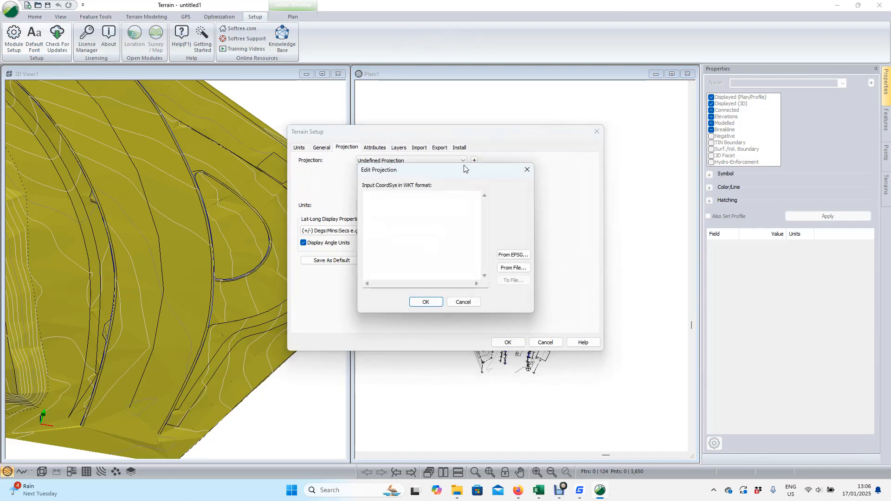
{"action": "left_click", "coordinate": [507, 256]}
{"action": "type", "text": "2193"}
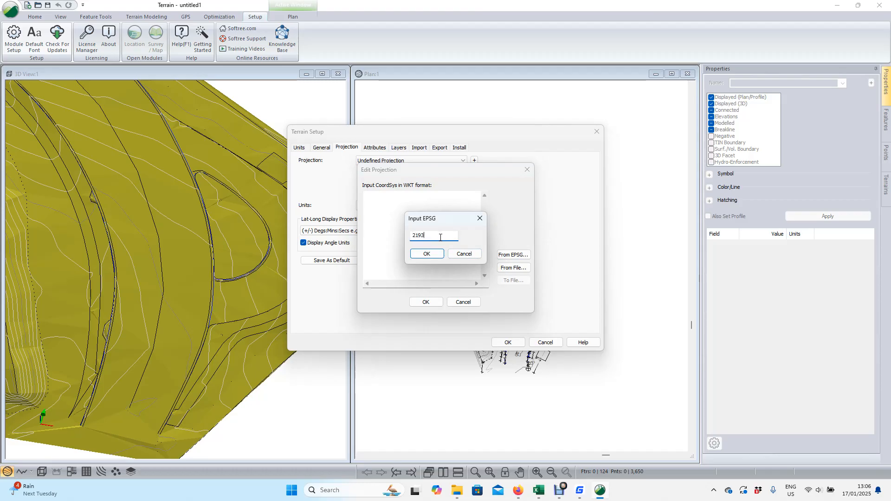
{"action": "left_click", "coordinate": [426, 254]}
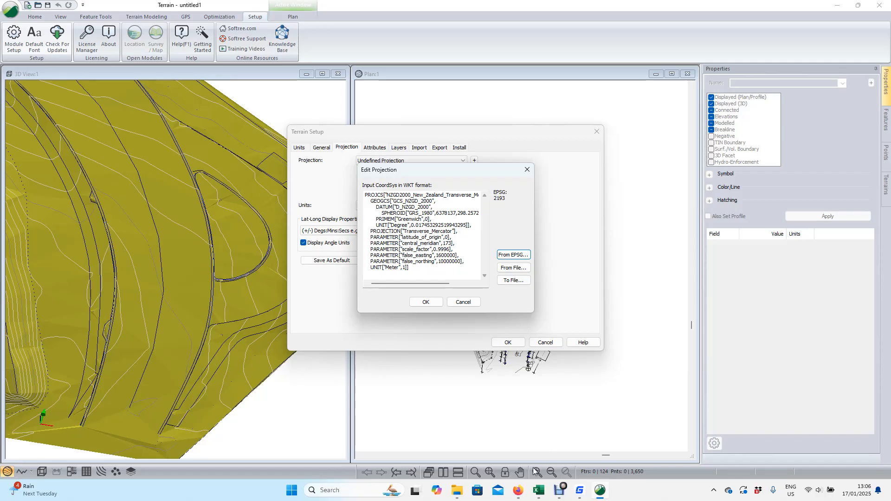
Check the EPSG code for NZTM2000 in the browser search results and apply the loaded projection to the terrain project.
{"action": "left_click", "coordinate": [517, 491]}
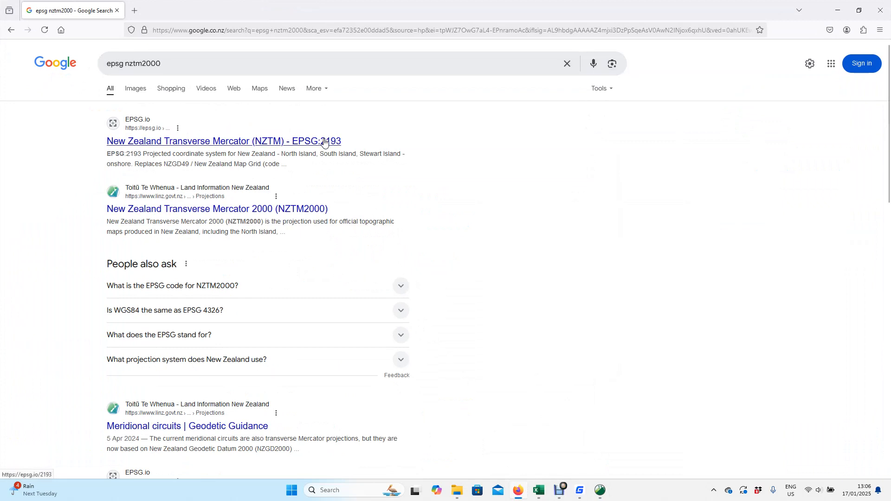
{"action": "left_click", "coordinate": [600, 492]}
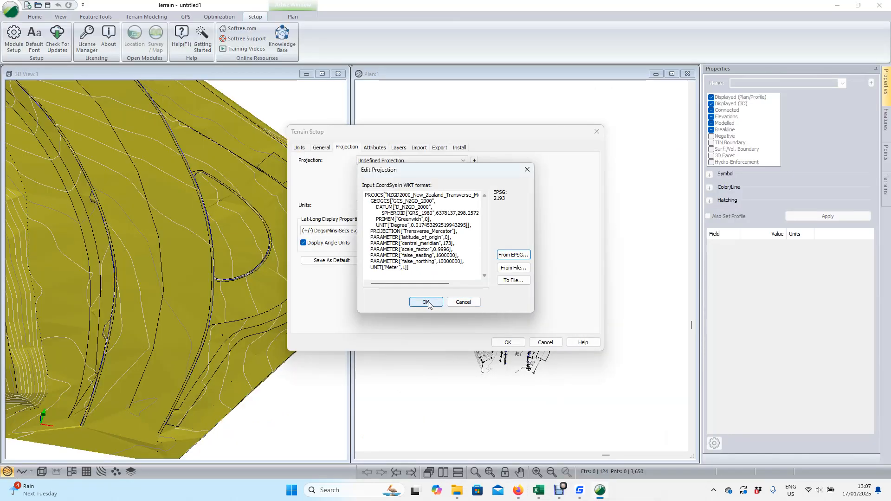
{"action": "left_click", "coordinate": [426, 302]}
{"action": "left_click", "coordinate": [508, 342]}
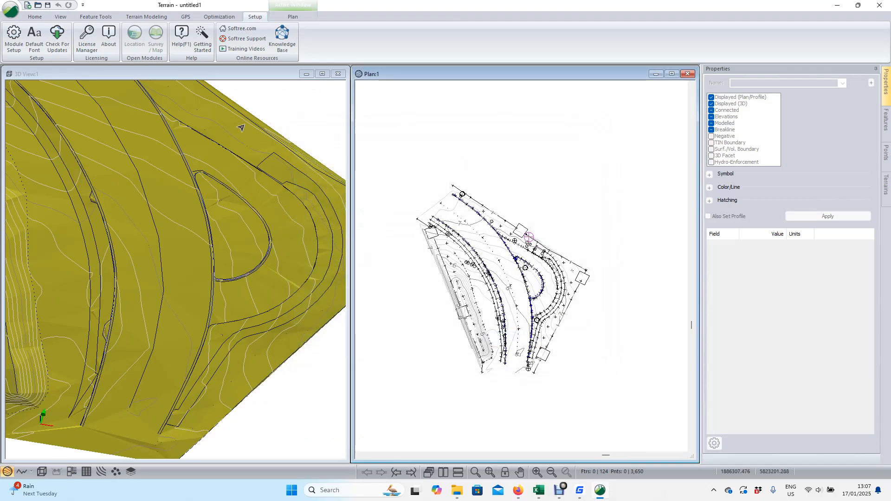
Import Google satellite imagery of the survey area from web mapping at zoom 18, saving it as image.jpg and replacing the existing files.
{"action": "left_click", "coordinate": [35, 16]}
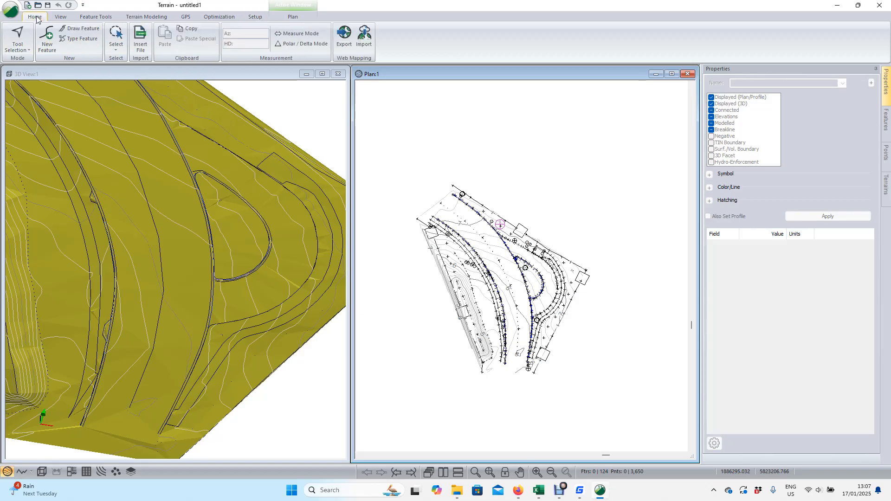
{"action": "left_click", "coordinate": [364, 37]}
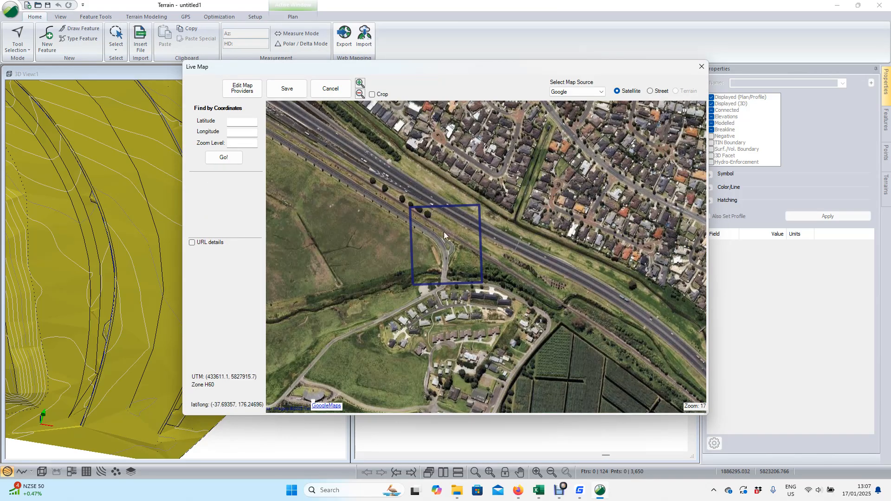
{"action": "scroll", "coordinate": [446, 246], "scroll_direction": "up", "scroll_amount": 1}
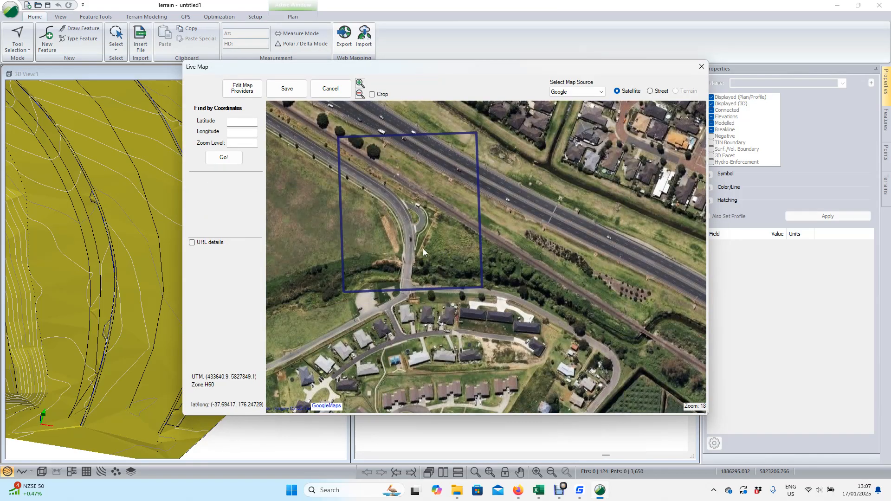
{"action": "left_click", "coordinate": [300, 93]}
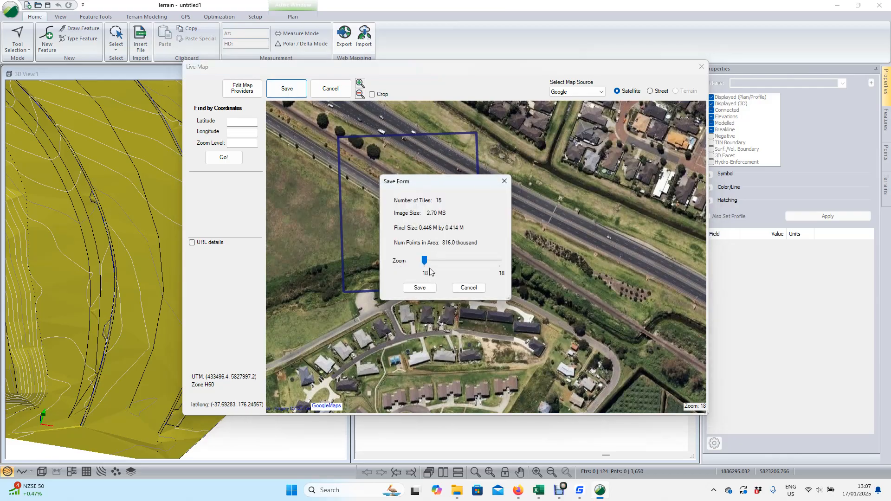
{"action": "left_click", "coordinate": [419, 288]}
{"action": "left_click", "coordinate": [432, 264]}
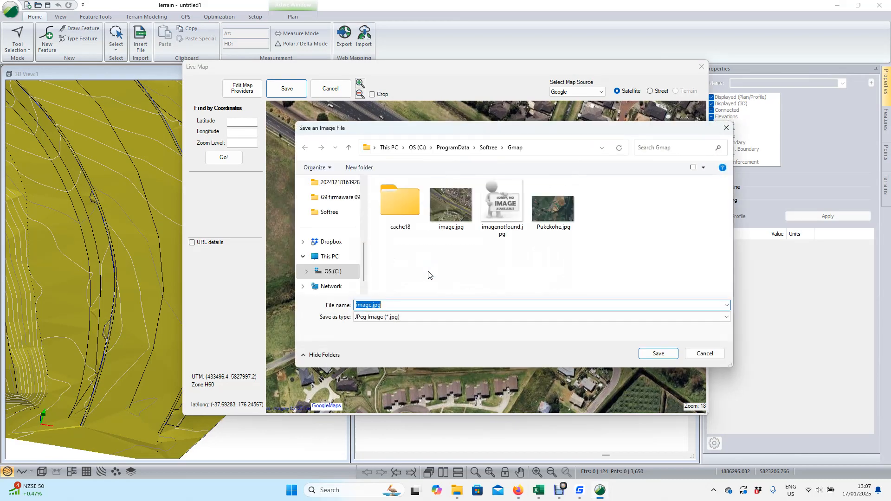
{"action": "left_click", "coordinate": [661, 362]}
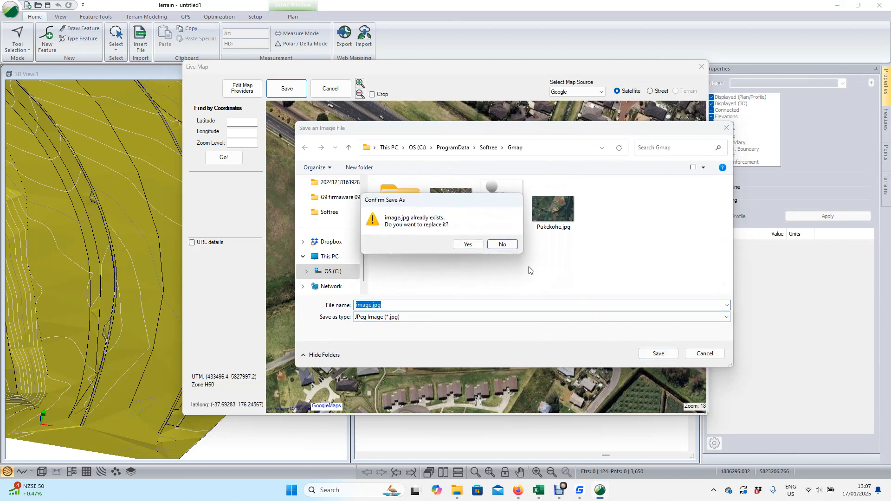
{"action": "left_click", "coordinate": [468, 245]}
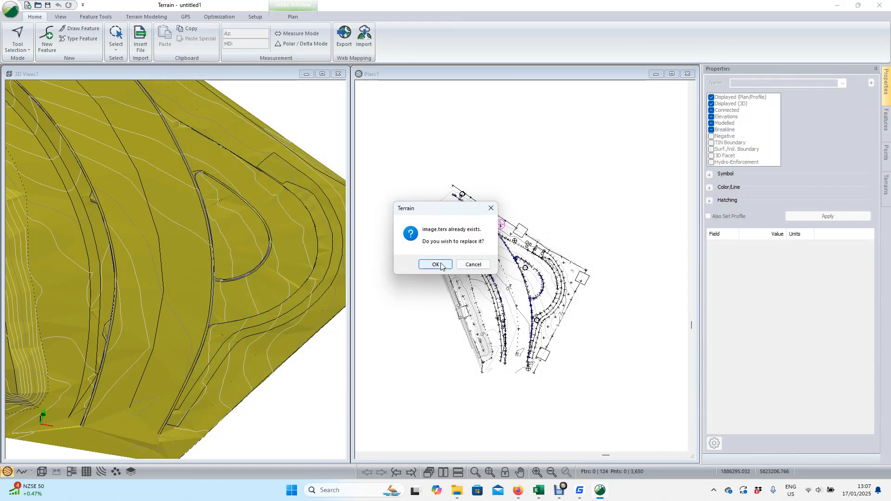
{"action": "left_click", "coordinate": [437, 265]}
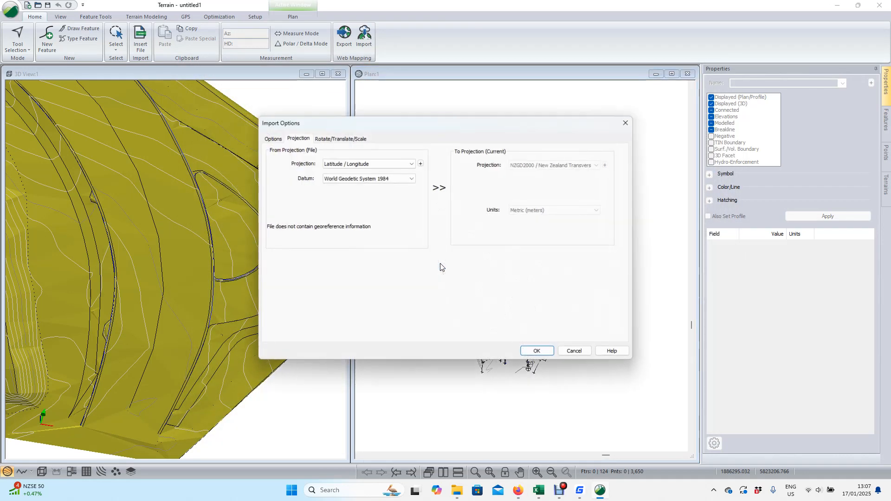
Transform the image from Latitude / Longitude (World Geodetic System 1984) to the project's NZGD2000 projection and add it to the background.
{"action": "left_click", "coordinate": [538, 353]}
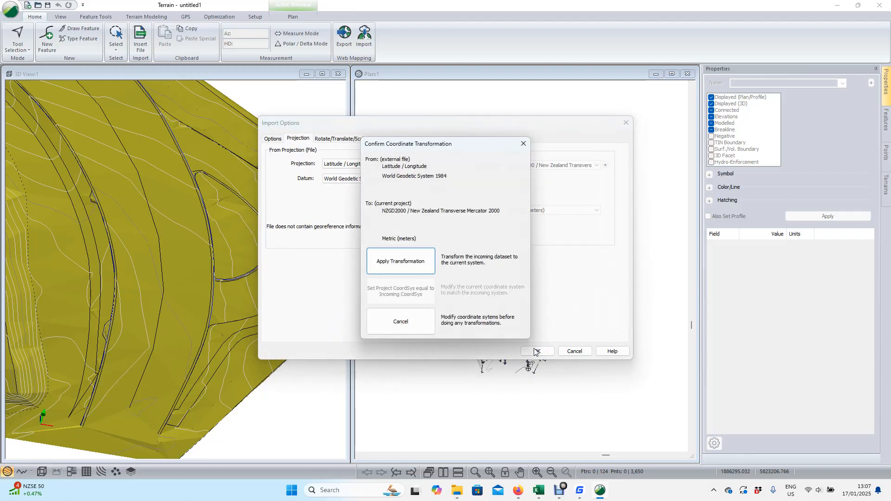
{"action": "left_click", "coordinate": [420, 264]}
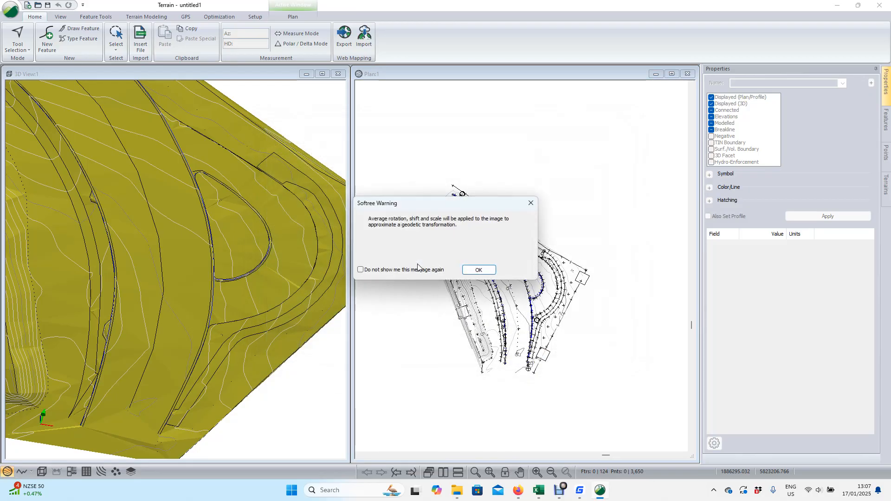
{"action": "left_click", "coordinate": [471, 271]}
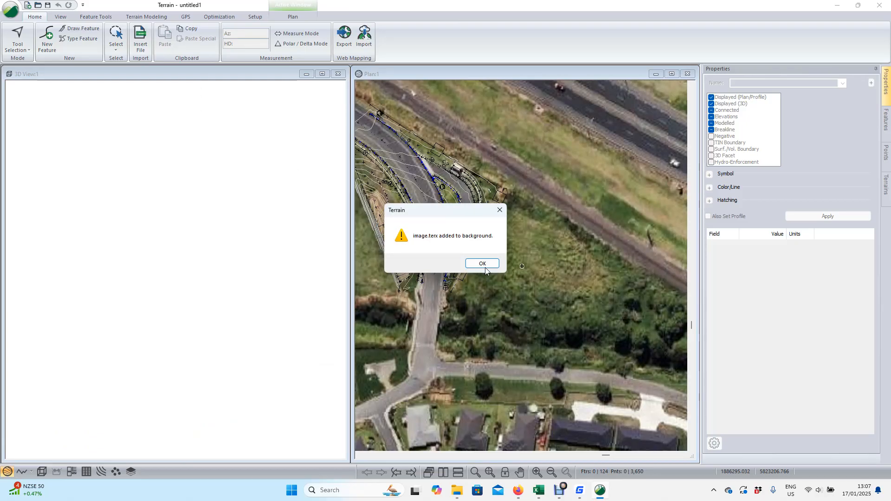
{"action": "left_click", "coordinate": [483, 264]}
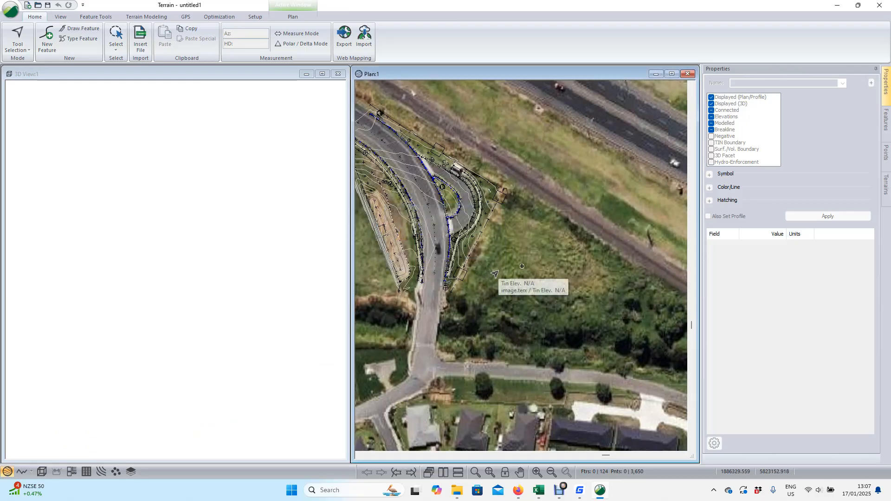
Examine in plan how the surveyed linework and contours line up with the road on the satellite image.
{"action": "scroll", "coordinate": [495, 274], "scroll_direction": "down", "scroll_amount": 2}
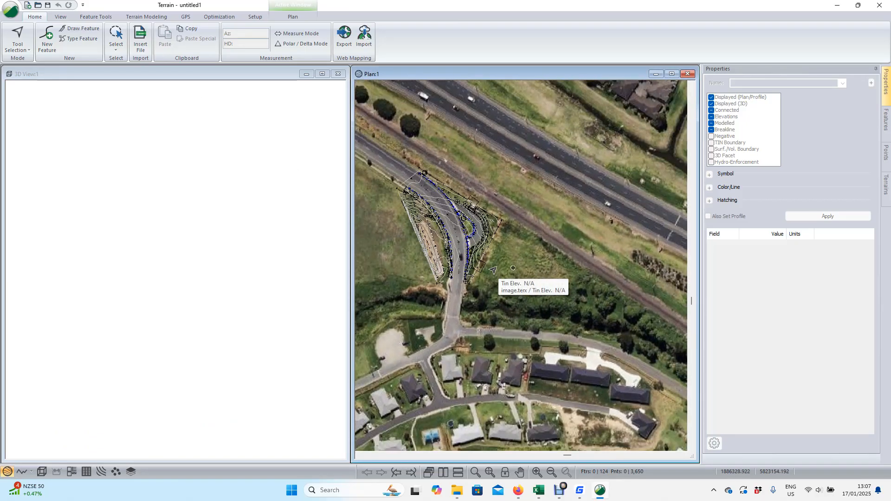
{"action": "scroll", "coordinate": [485, 265], "scroll_direction": "up", "scroll_amount": 3}
{"action": "middle_click_drag", "start_coordinate": [533, 276], "coordinate": [608, 366]}
{"action": "scroll", "coordinate": [608, 366], "scroll_direction": "up", "scroll_amount": 3}
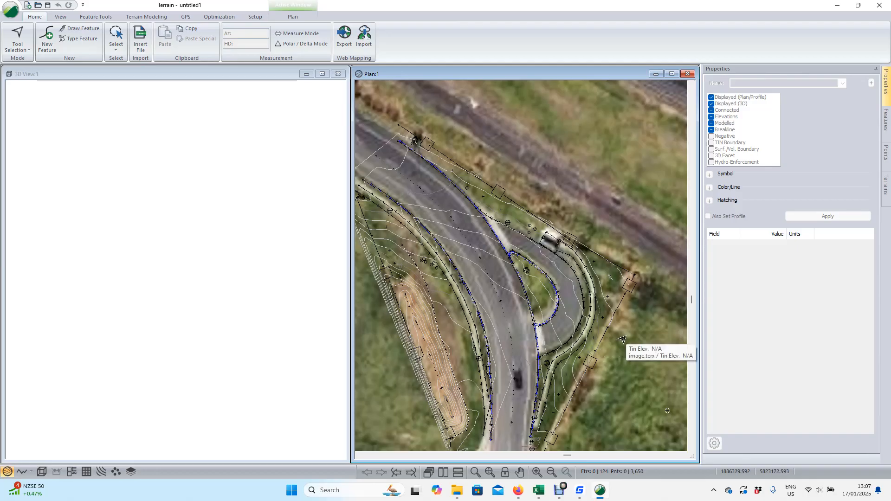
{"action": "scroll", "coordinate": [623, 339], "scroll_direction": "down", "scroll_amount": 4}
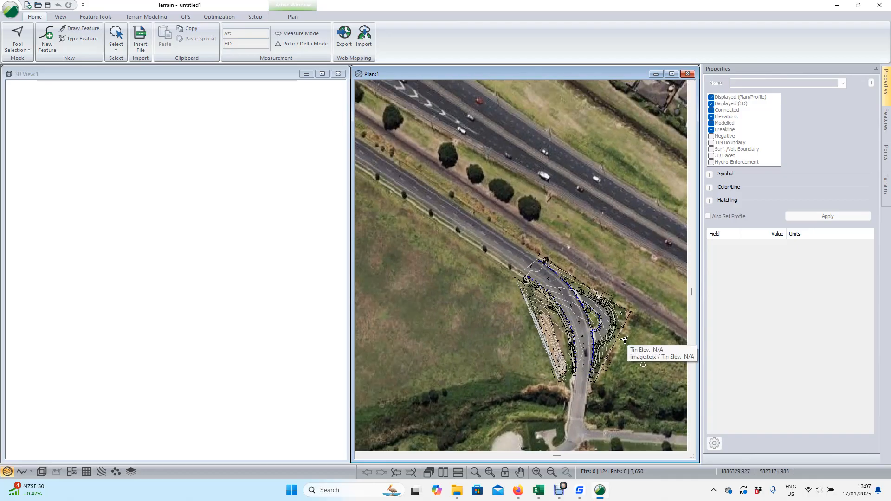
{"action": "middle_click_drag", "start_coordinate": [635, 356], "coordinate": [564, 300]}
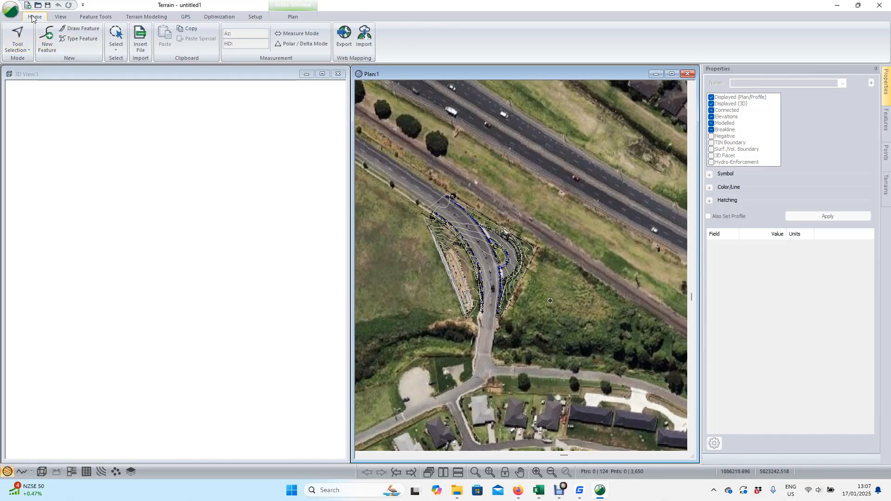
Start saving the terrain model under a new name and choose the folder C:\Data\Downloads as the destination.
{"action": "left_click", "coordinate": [11, 10]}
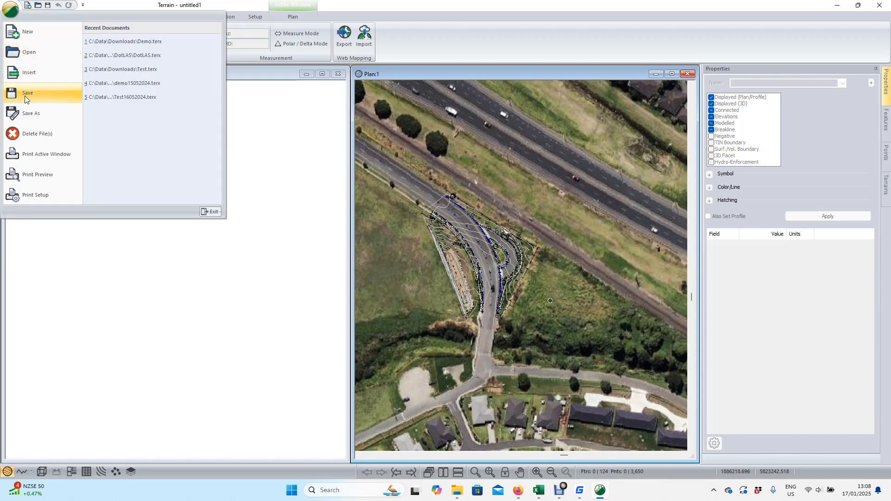
{"action": "left_click", "coordinate": [24, 114]}
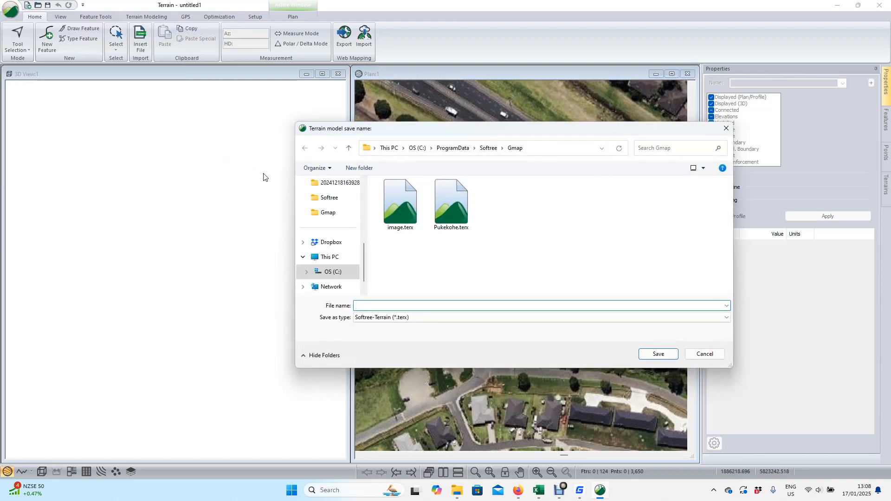
{"action": "left_click", "coordinate": [333, 272]}
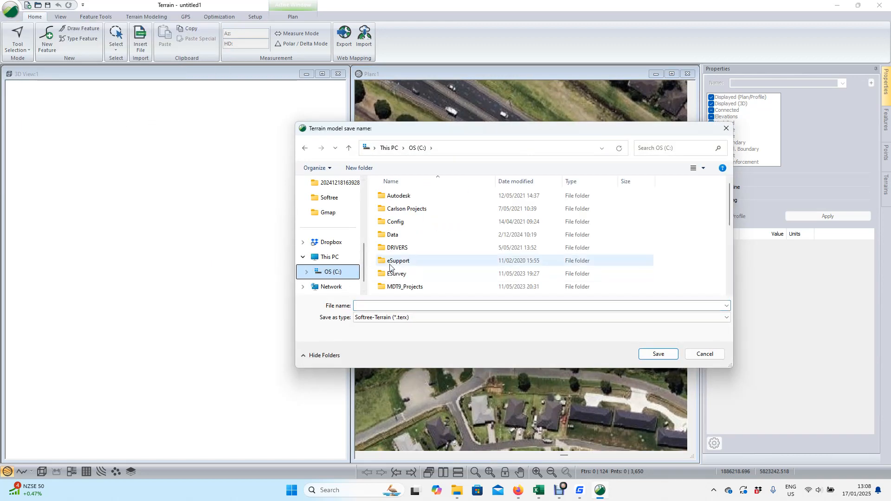
{"action": "double_click", "coordinate": [406, 239]}
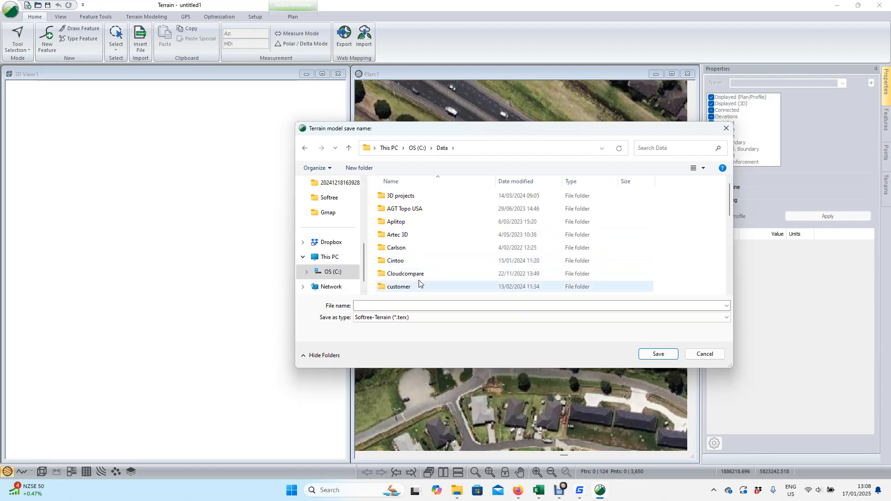
{"action": "left_click_drag", "start_coordinate": [729, 199], "coordinate": [725, 222]}
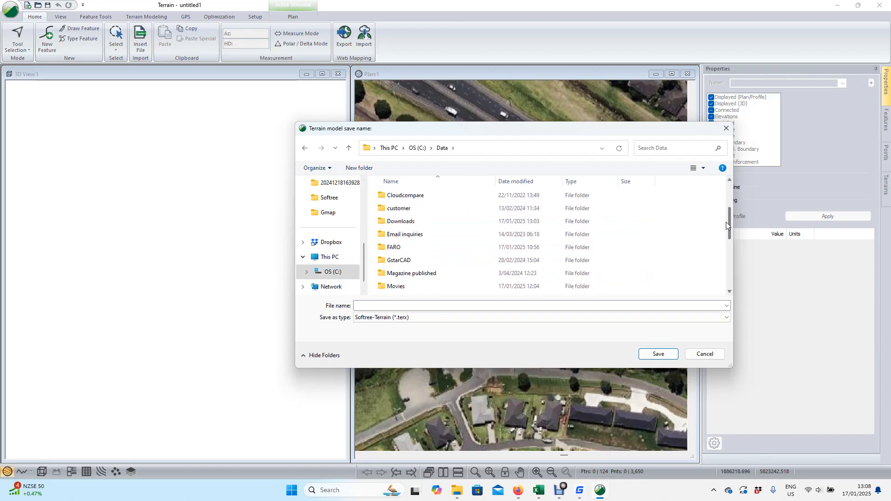
{"action": "double_click", "coordinate": [467, 221]}
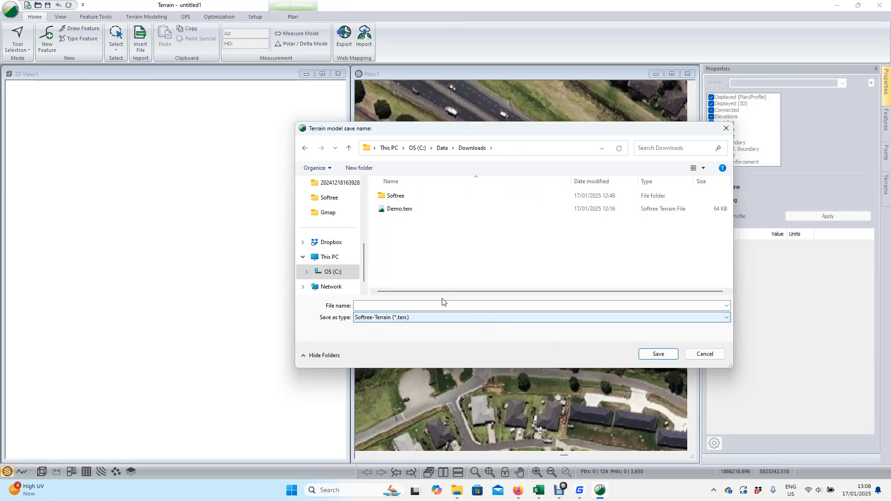
Export the terrain model as demo in Autocad DWG format, with 3D points and polylines allowed and the Plan window included.
{"action": "left_click", "coordinate": [462, 303]}
{"action": "type", "text": "demo"}
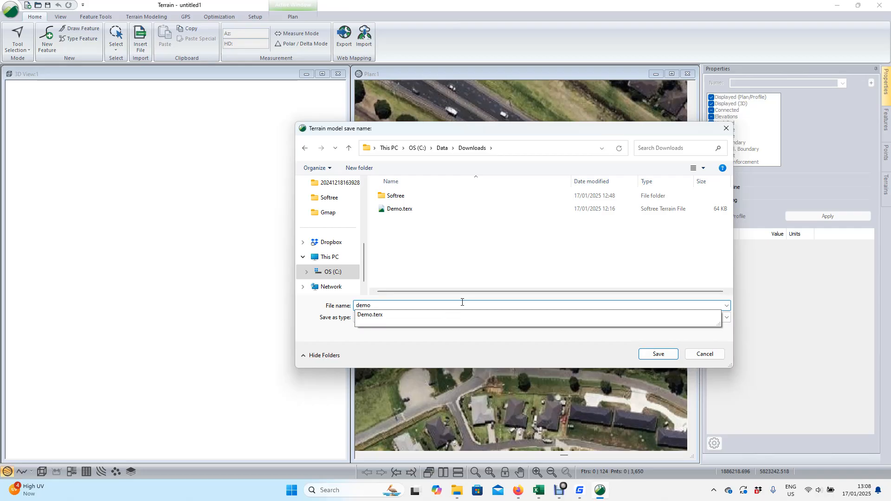
{"action": "left_click", "coordinate": [504, 352]}
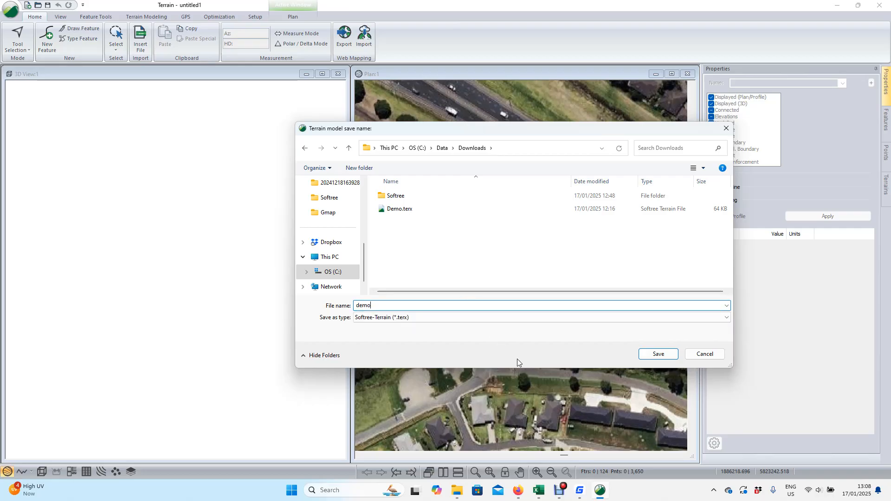
{"action": "left_click", "coordinate": [695, 318]}
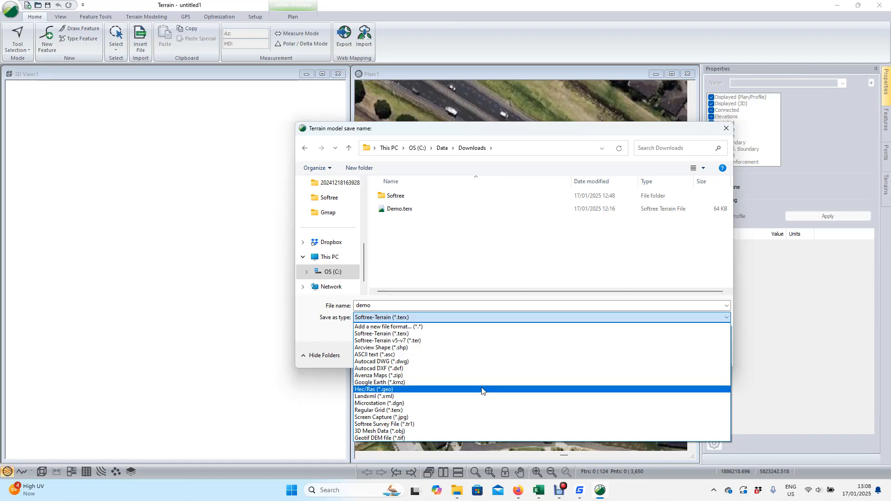
{"action": "left_click", "coordinate": [470, 362]}
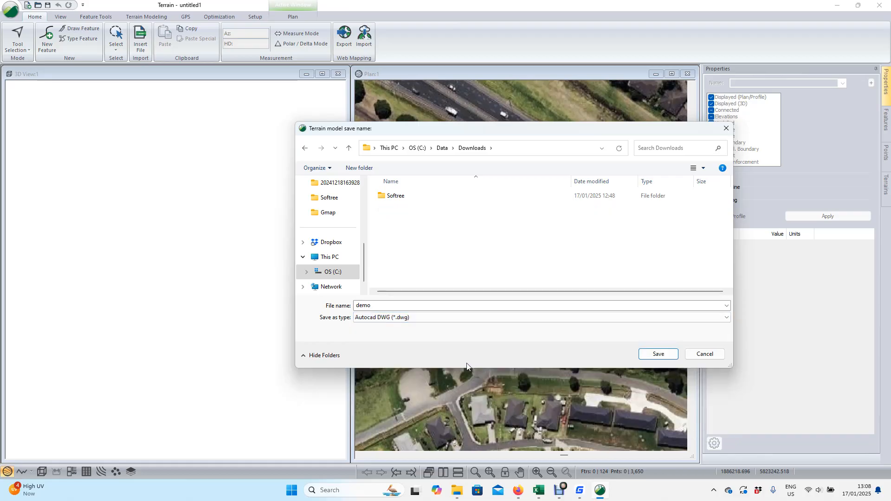
{"action": "left_click", "coordinate": [660, 354]}
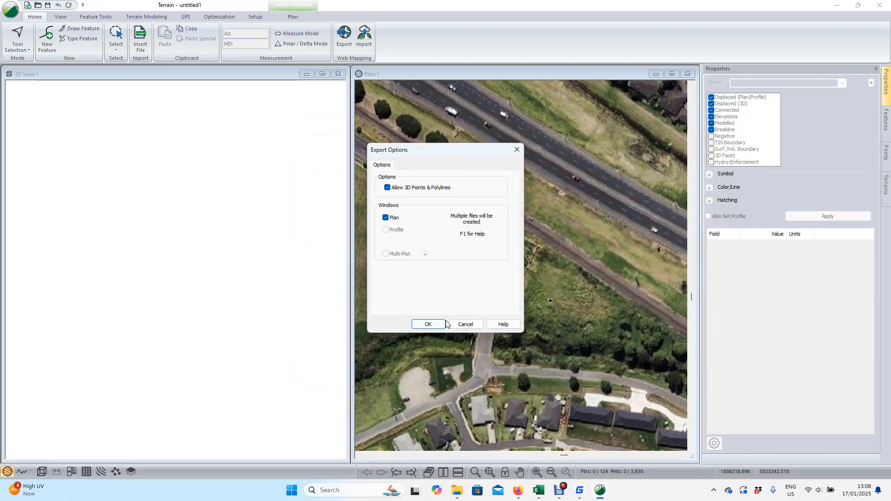
{"action": "left_click", "coordinate": [437, 324]}
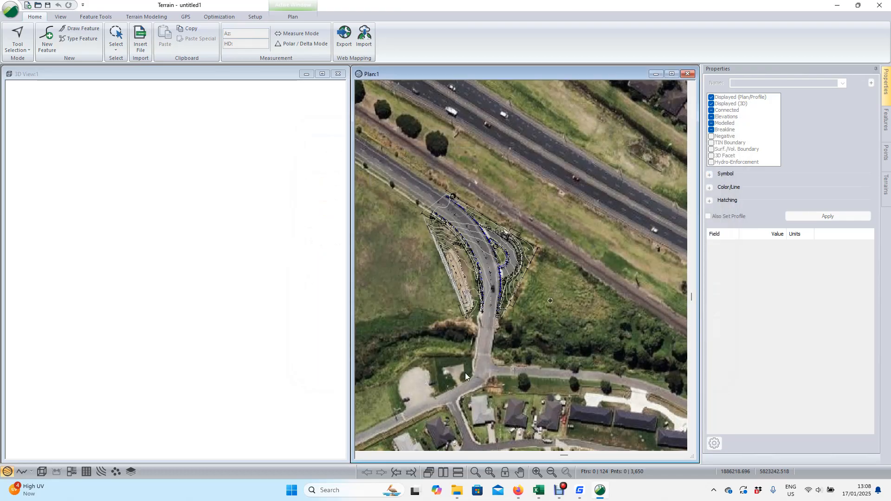
Switch to File Explorer and locate the exported demo.dwg in C:\Data\Downloads.
{"action": "left_click", "coordinate": [457, 490]}
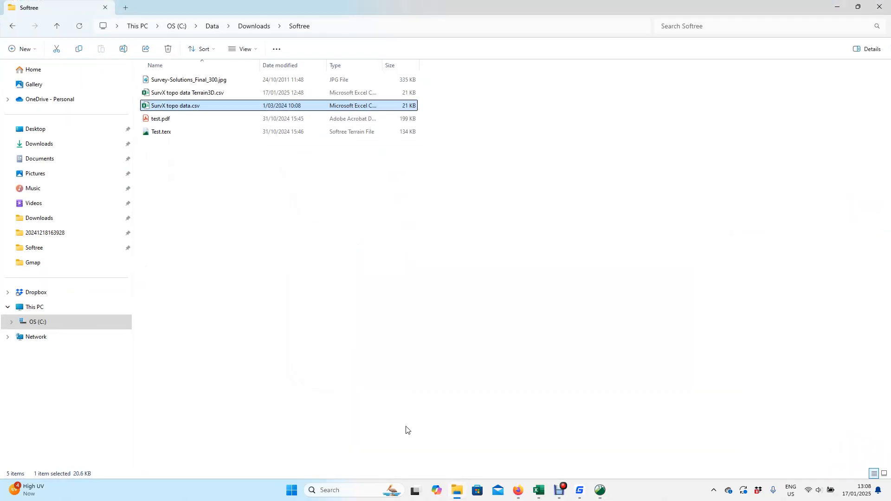
{"action": "left_click", "coordinate": [53, 321]}
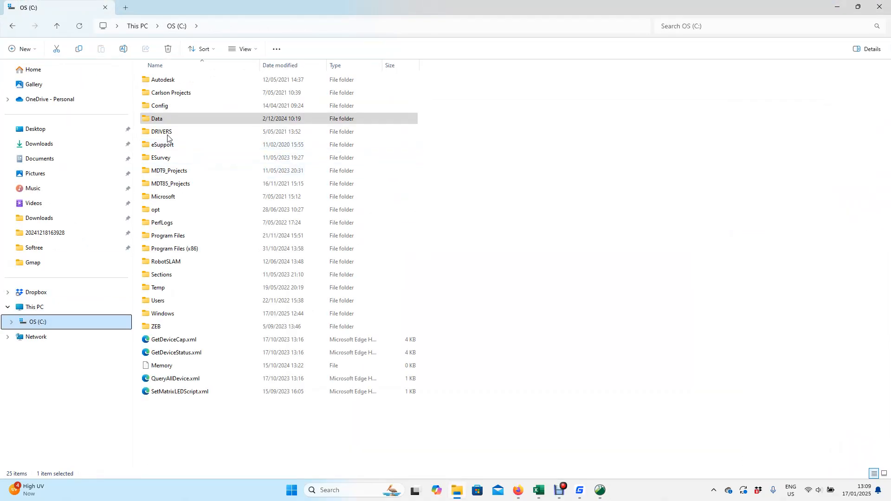
{"action": "double_click", "coordinate": [172, 120]}
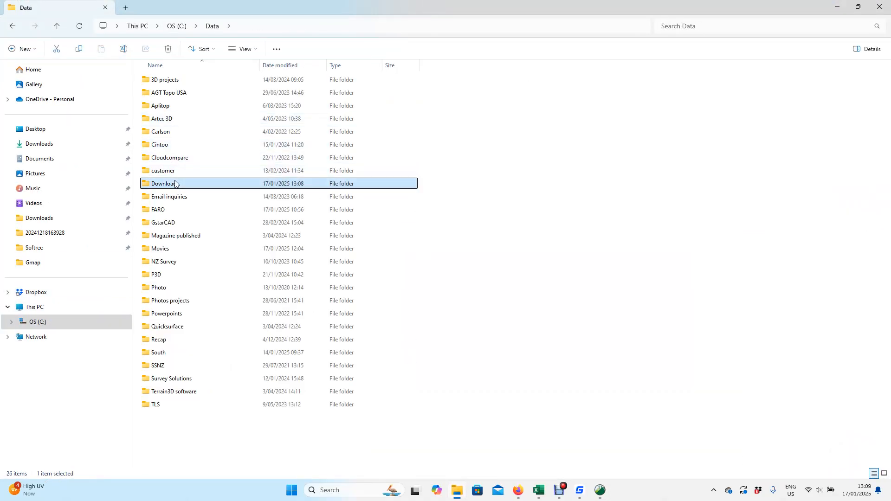
{"action": "double_click", "coordinate": [179, 184]}
{"action": "left_click", "coordinate": [353, 151]}
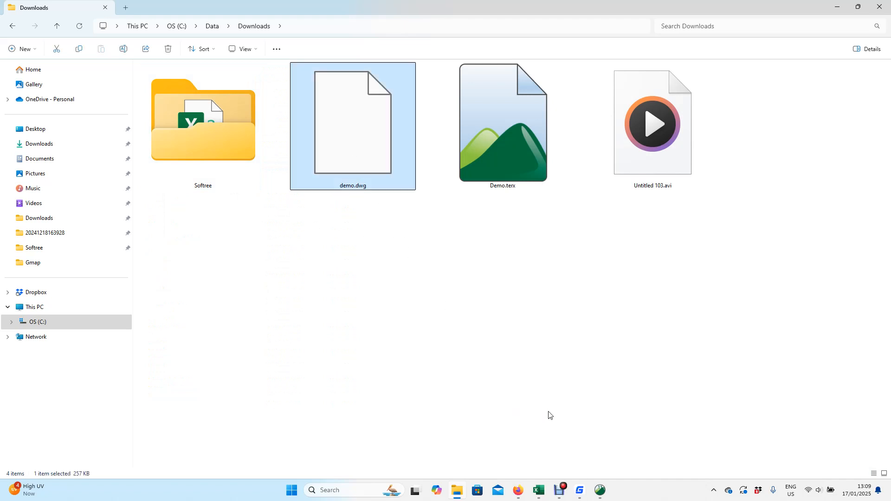
Switch to GstarCAD and open the drawing demo.dwg from the Downloads folder, using the Drawing (*.dwg) file type.
{"action": "left_click", "coordinate": [579, 492]}
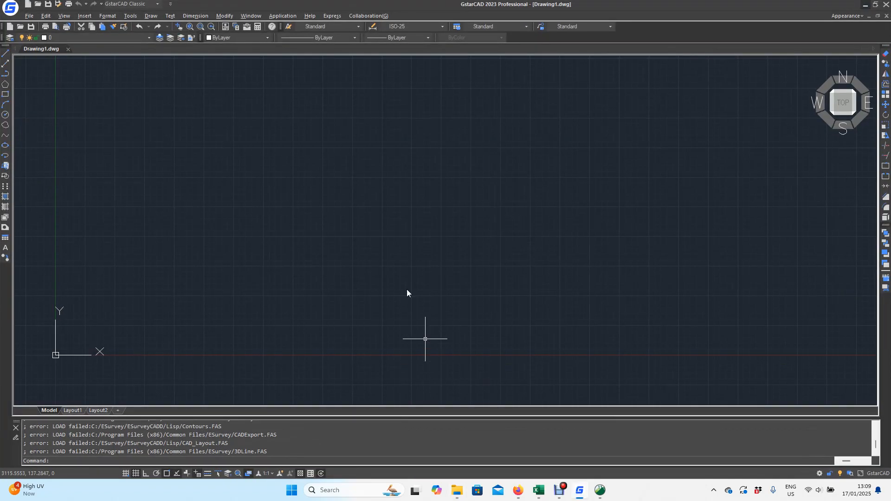
{"action": "left_click", "coordinate": [29, 17]}
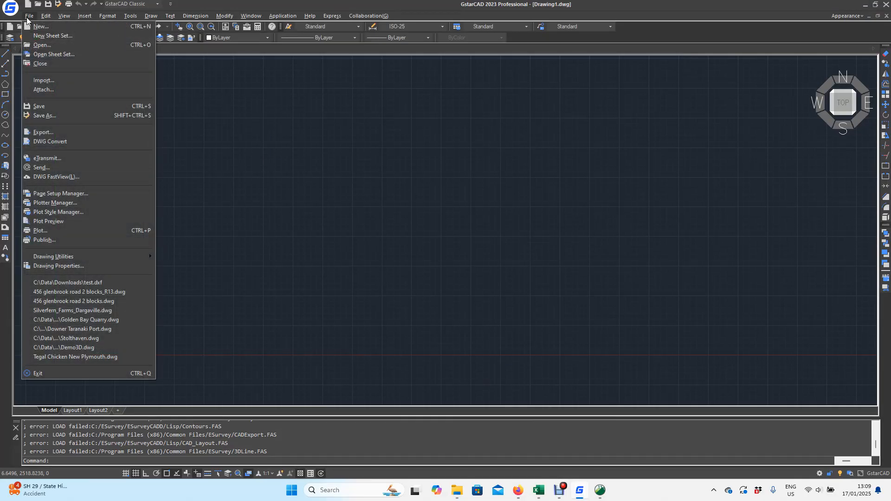
{"action": "left_click", "coordinate": [43, 44]}
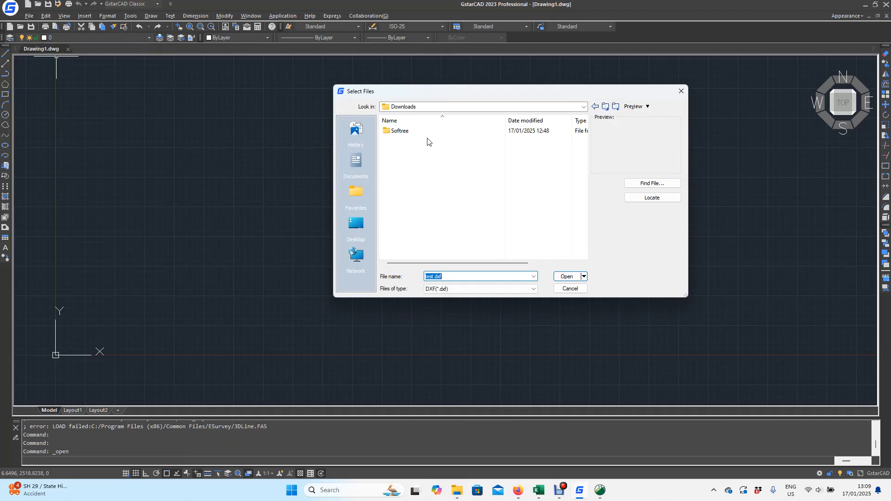
{"action": "left_click", "coordinate": [491, 289]}
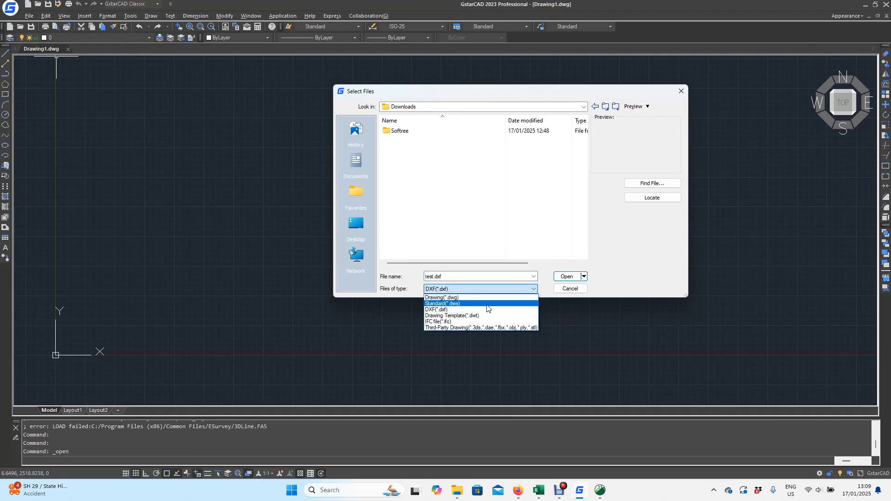
{"action": "left_click", "coordinate": [478, 297]}
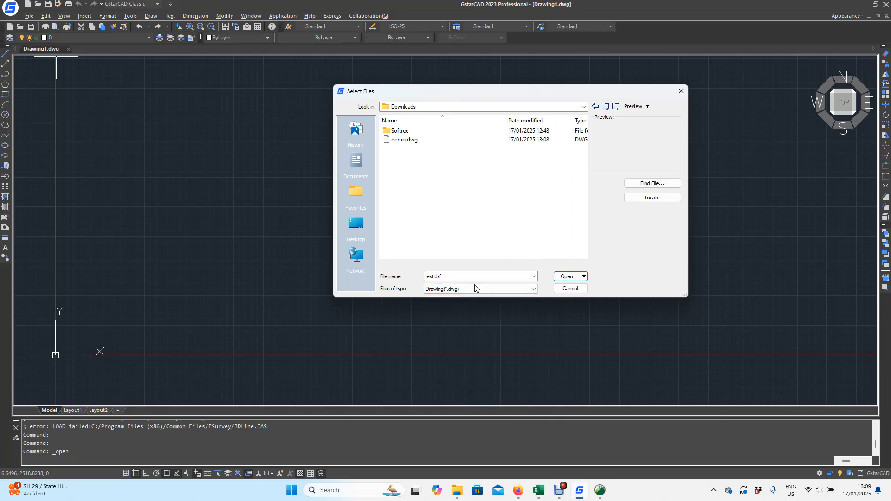
{"action": "left_click", "coordinate": [411, 140]}
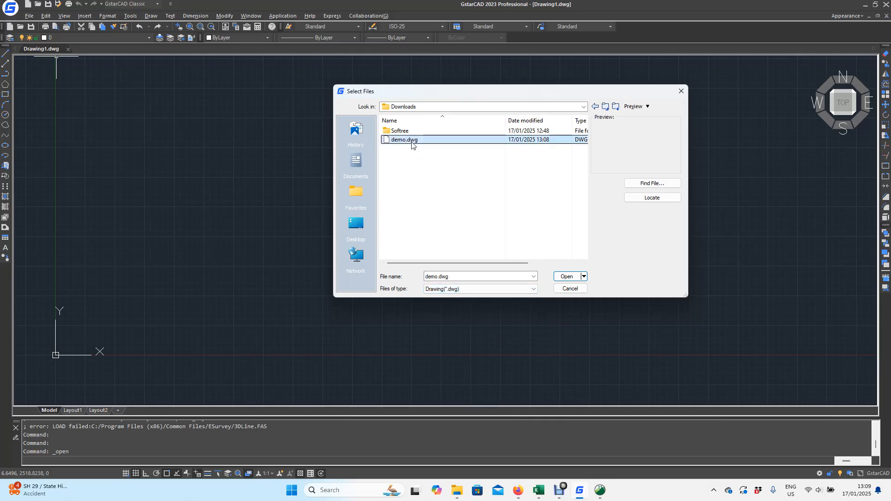
{"action": "left_click", "coordinate": [565, 277]}
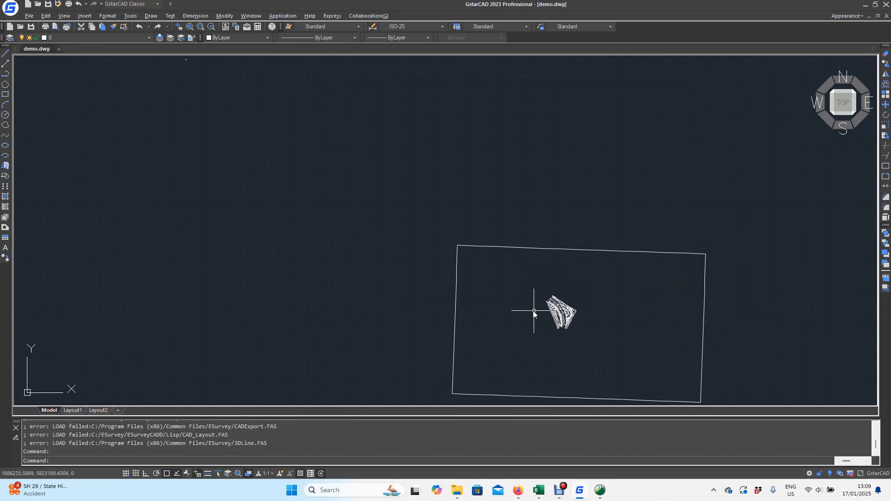
Examine the exported contours, linework and point symbols of the road survey in the opened drawing.
{"action": "mouse_move", "coordinate": [537, 308]}
{"action": "middle_mouse_down"}
{"action": "mouse_move", "coordinate": [478, 293]}
{"action": "mouse_move", "coordinate": [431, 264]}
{"action": "mouse_move", "coordinate": [445, 319]}
{"action": "middle_mouse_up"}
{"action": "scroll", "coordinate": [429, 262], "scroll_direction": "up", "scroll_amount": 5}
{"action": "scroll", "coordinate": [426, 258], "scroll_direction": "down", "scroll_amount": 1}
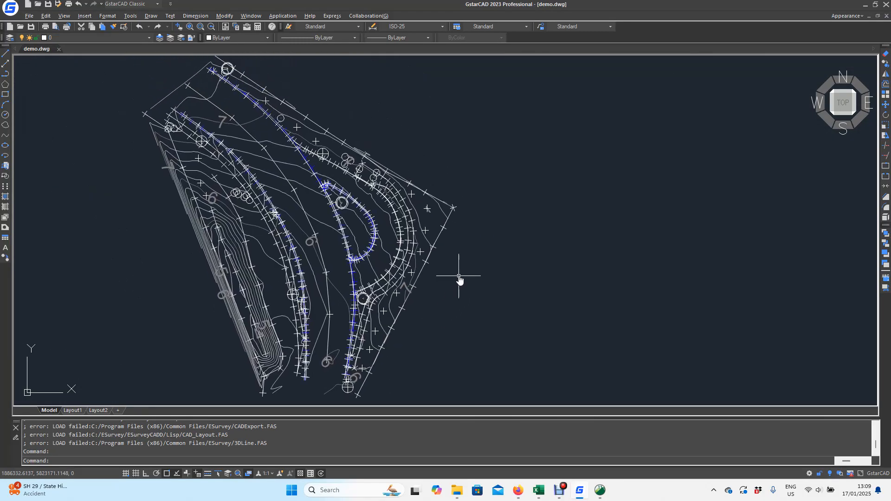
{"action": "scroll", "coordinate": [463, 279], "scroll_direction": "up", "scroll_amount": 3}
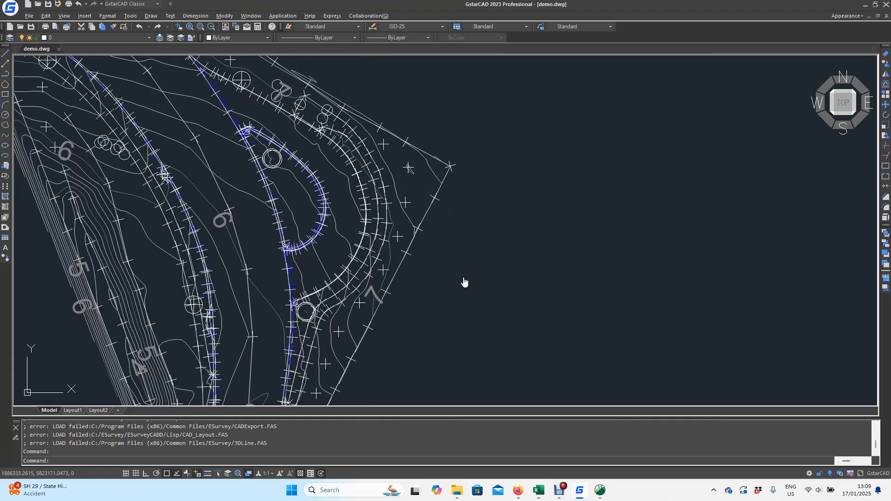
{"action": "middle_click_drag", "start_coordinate": [463, 280], "coordinate": [523, 288]}
{"action": "scroll", "coordinate": [524, 287], "scroll_direction": "down", "scroll_amount": 3}
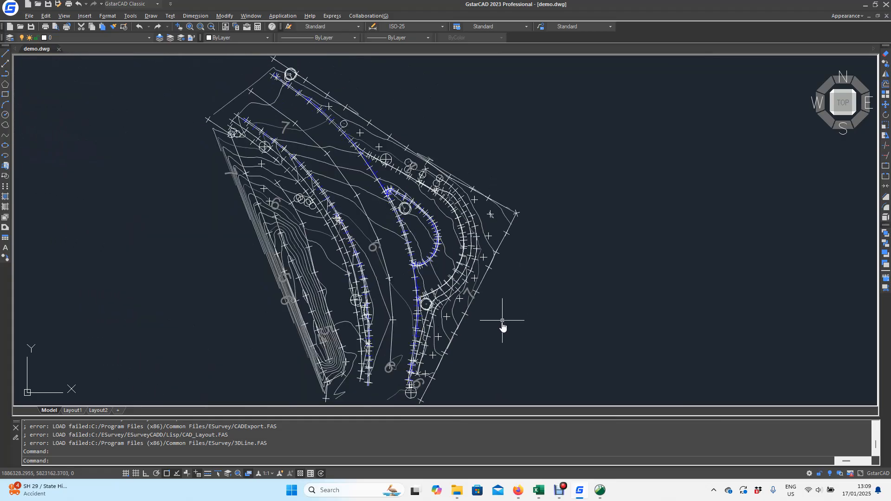
{"action": "middle_click_drag", "start_coordinate": [501, 319], "coordinate": [493, 310]}
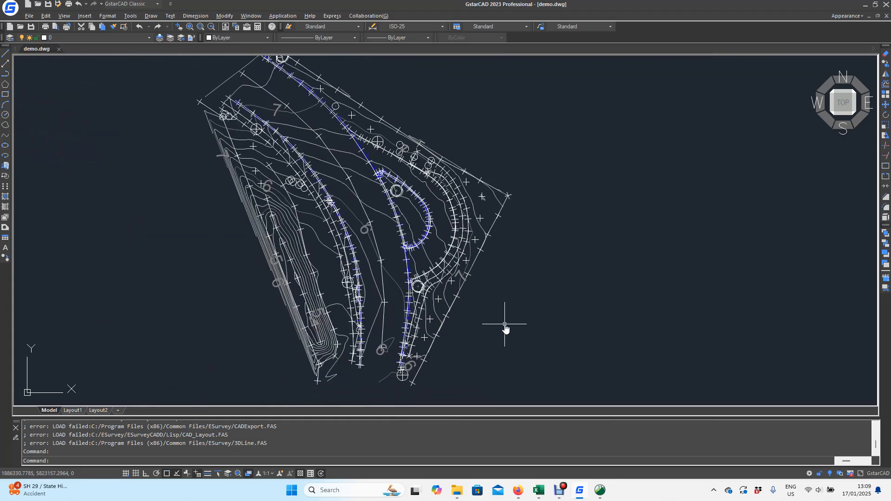